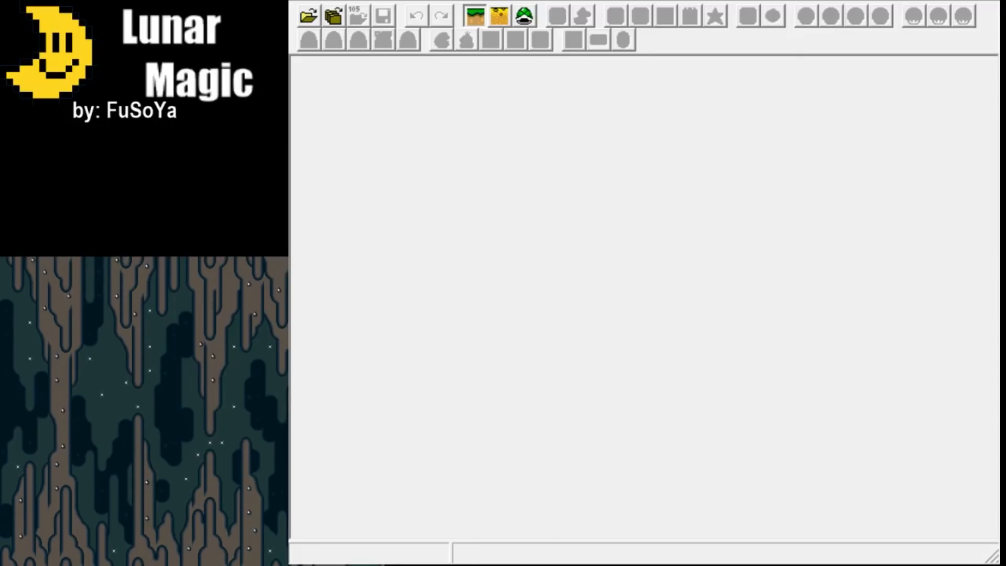
# Open the game ROM on level 105 and select the bush after the slope and the ground as Layer 1 objects.
pyautogui.click(309, 17)
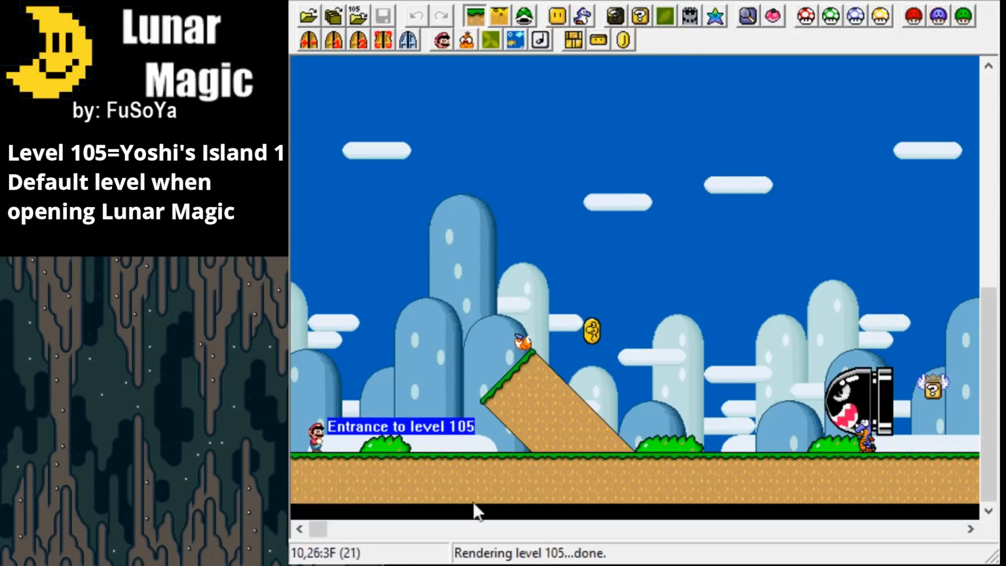
pyautogui.moveTo(318, 532)
pyautogui.mouseDown()
pyautogui.moveTo(699, 521)
pyautogui.moveTo(322, 547)
pyautogui.moveTo(313, 539)
pyautogui.mouseUp()
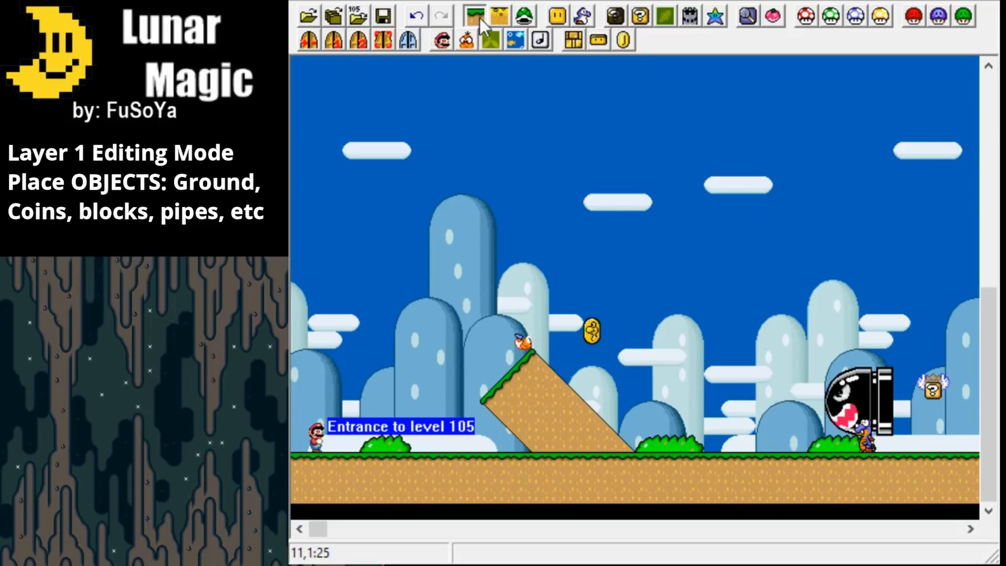
pyautogui.click(672, 441)
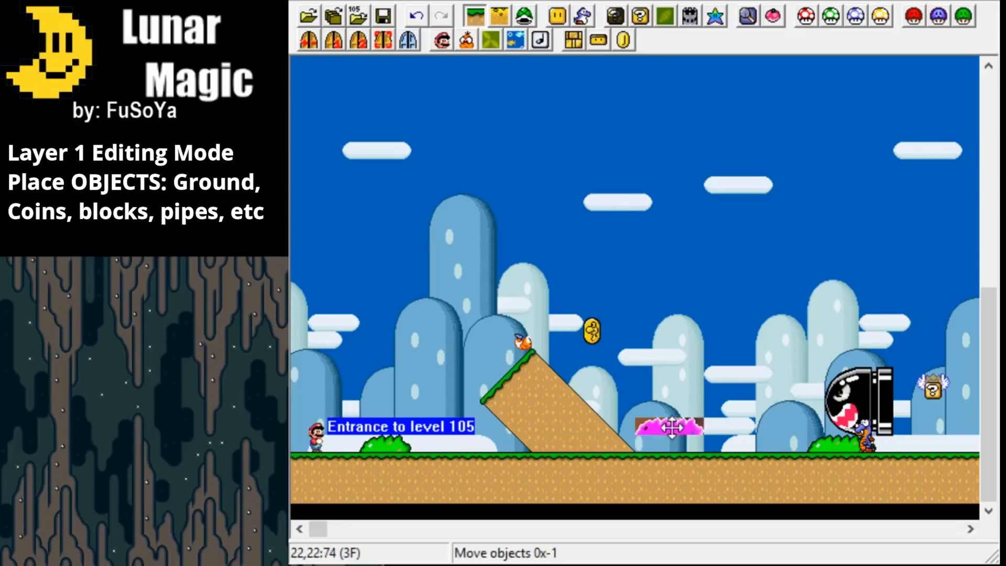
pyautogui.moveTo(624, 476)
pyautogui.mouseDown()
pyautogui.moveTo(623, 459)
pyautogui.moveTo(624, 476)
pyautogui.mouseUp()
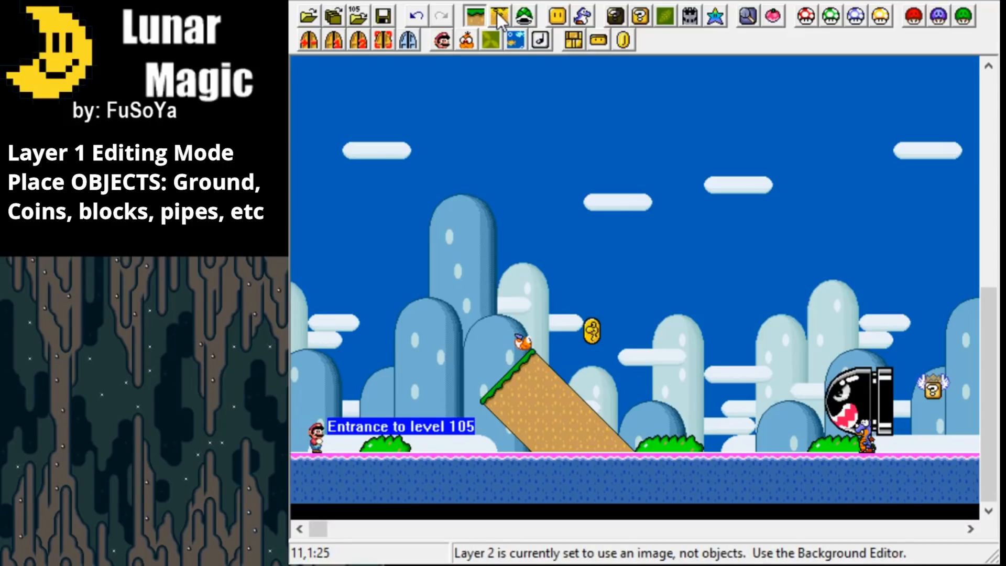
# Switch to sprite editing mode and move the Koopa on top of the slope down one tile.
pyautogui.click(527, 13)
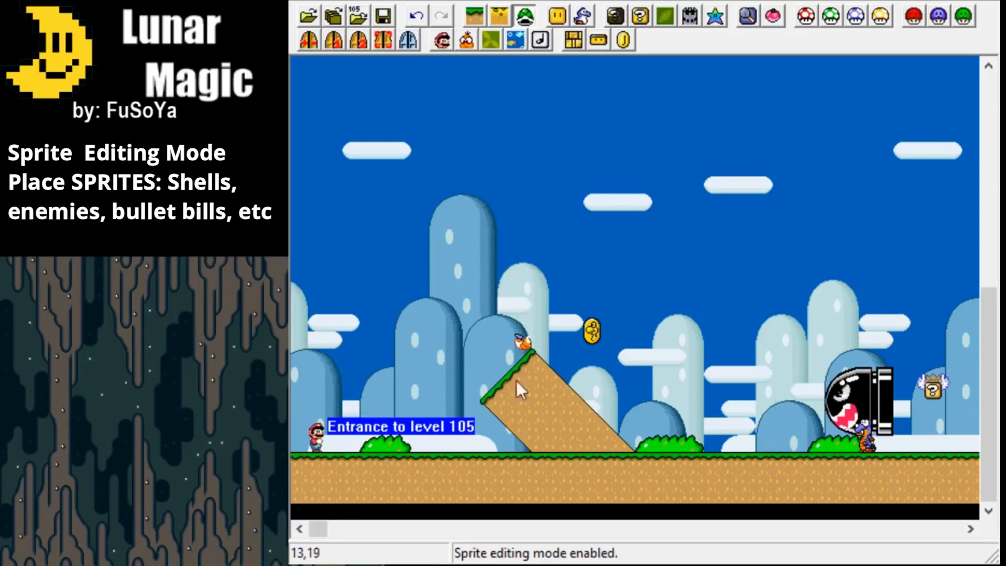
pyautogui.moveTo(321, 530); pyautogui.dragTo(329, 532)
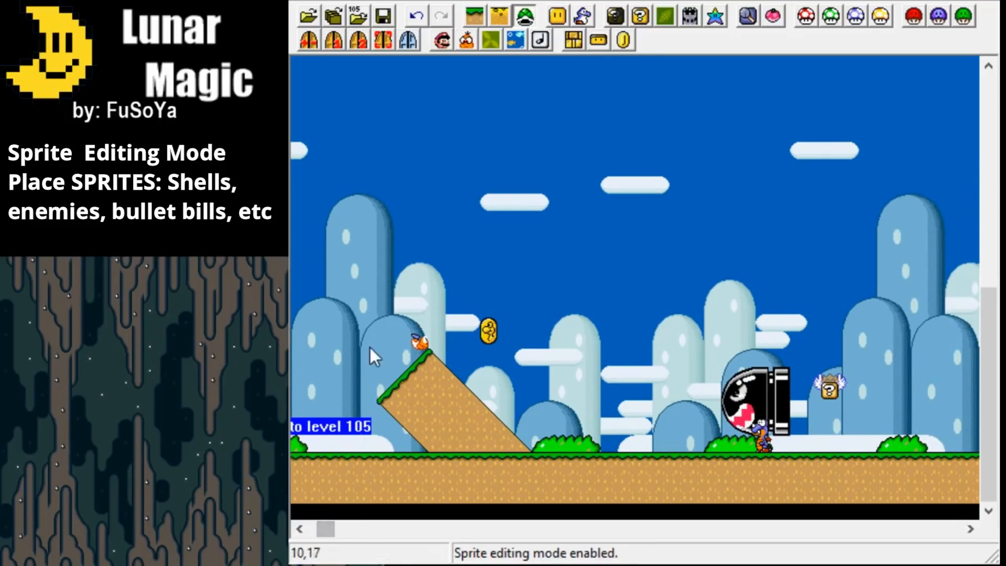
pyautogui.click(419, 343)
pyautogui.moveTo(419, 343)
pyautogui.mouseDown()
pyautogui.moveTo(426, 317)
pyautogui.moveTo(414, 334)
pyautogui.moveTo(418, 356)
pyautogui.mouseUp()
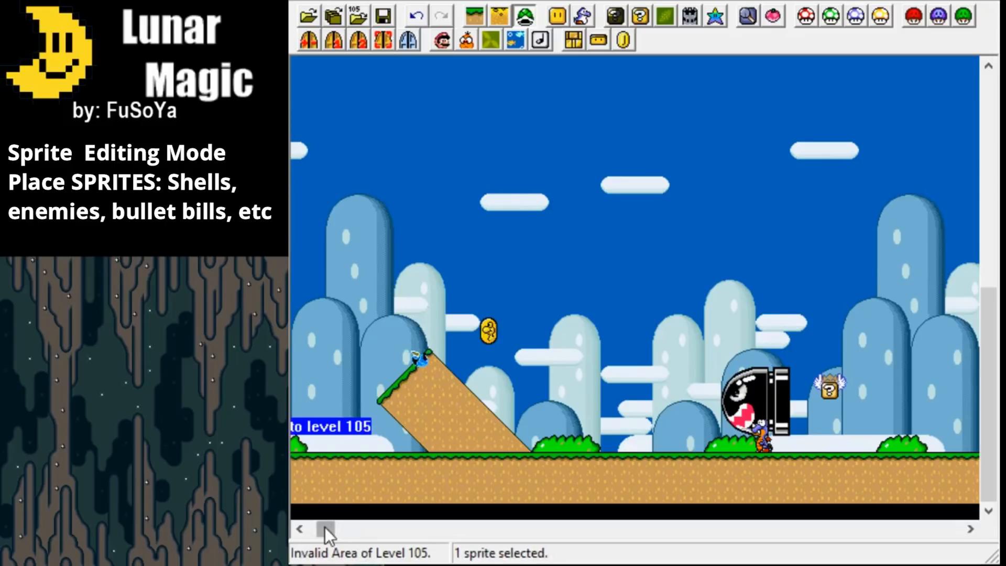
# Move Mario's level entrance up one tile and shift the Banzai Bill sprite about four tiles toward the slope.
pyautogui.moveTo(325, 528); pyautogui.dragTo(318, 528)
pyautogui.moveTo(314, 437); pyautogui.dragTo(314, 420)
pyautogui.click(835, 390)
pyautogui.moveTo(852, 390); pyautogui.dragTo(802, 394)
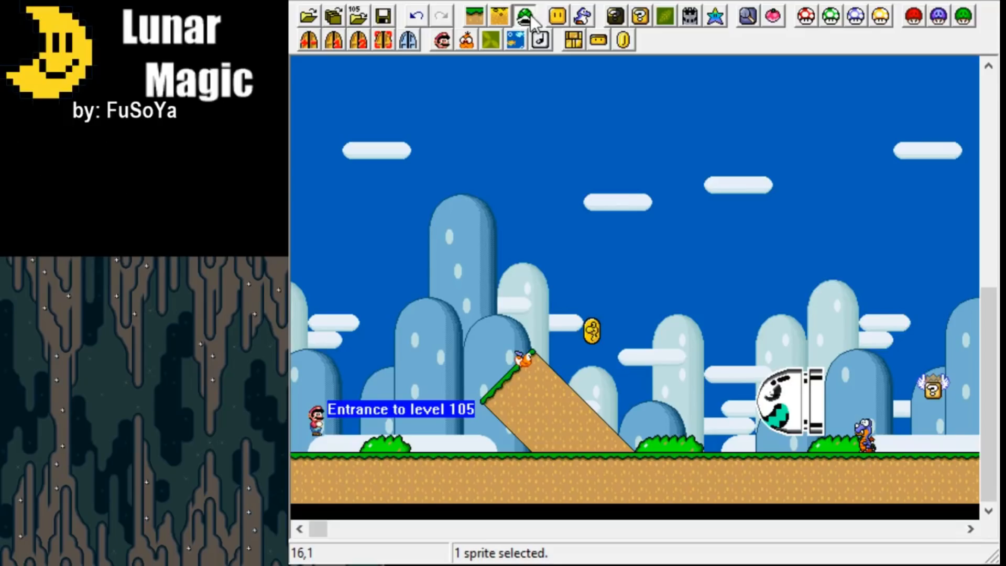
# Open the Add Objects and Add Sprites windows.
pyautogui.click(558, 16)
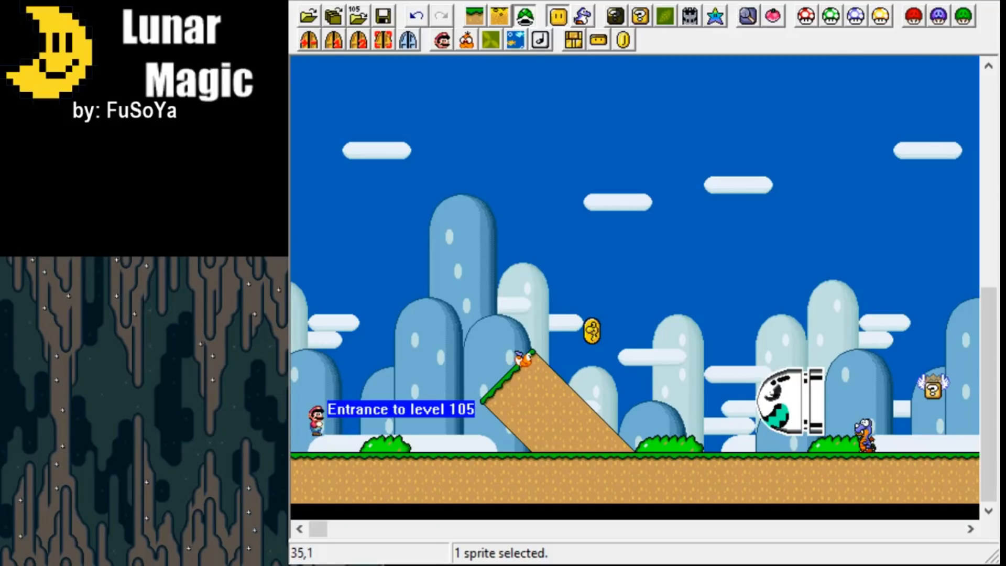
pyautogui.click(582, 15)
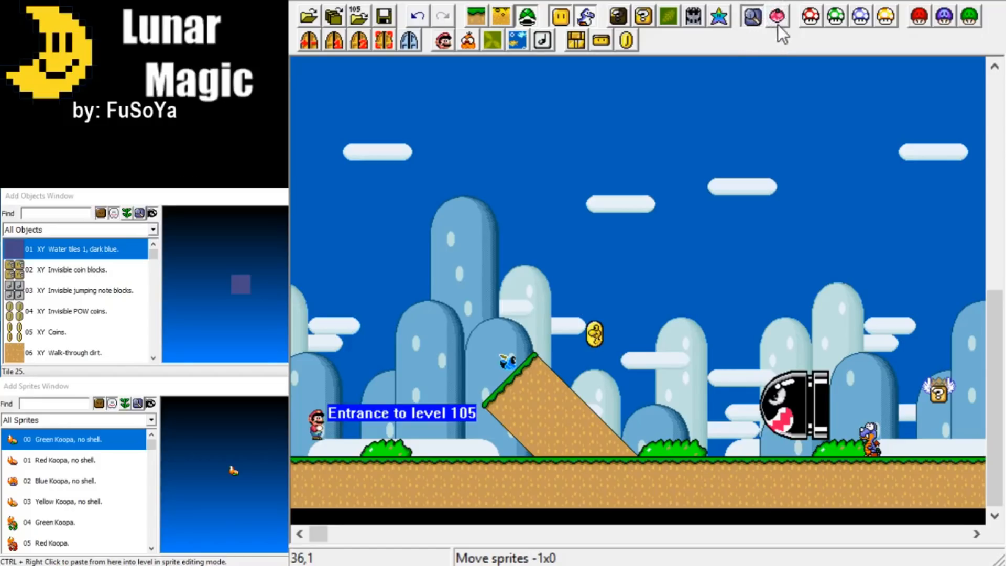
# Zoom the level to 300% and back to 100%, and toggle the animations twice.
pyautogui.keyDown('ctrl'); pyautogui.scroll(2, 812, 67); pyautogui.keyUp('ctrl')
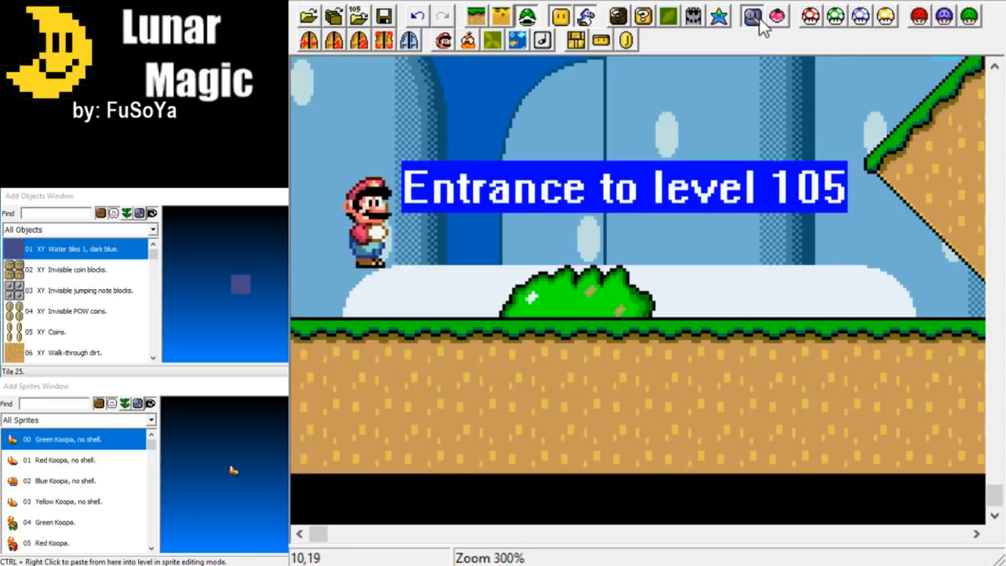
pyautogui.keyDown('ctrl'); pyautogui.scroll(-2, 816, 26); pyautogui.keyUp('ctrl')
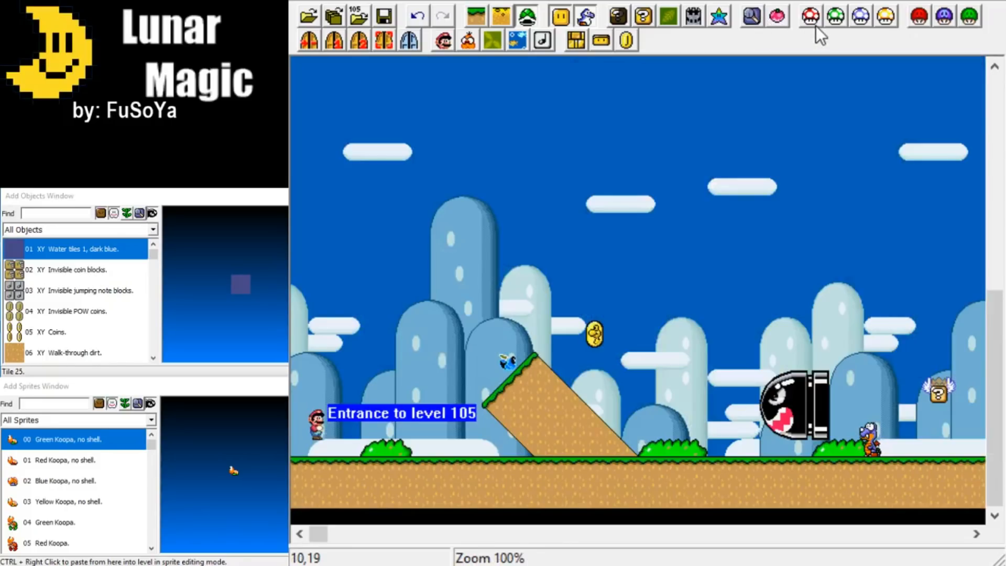
pyautogui.click(782, 16)
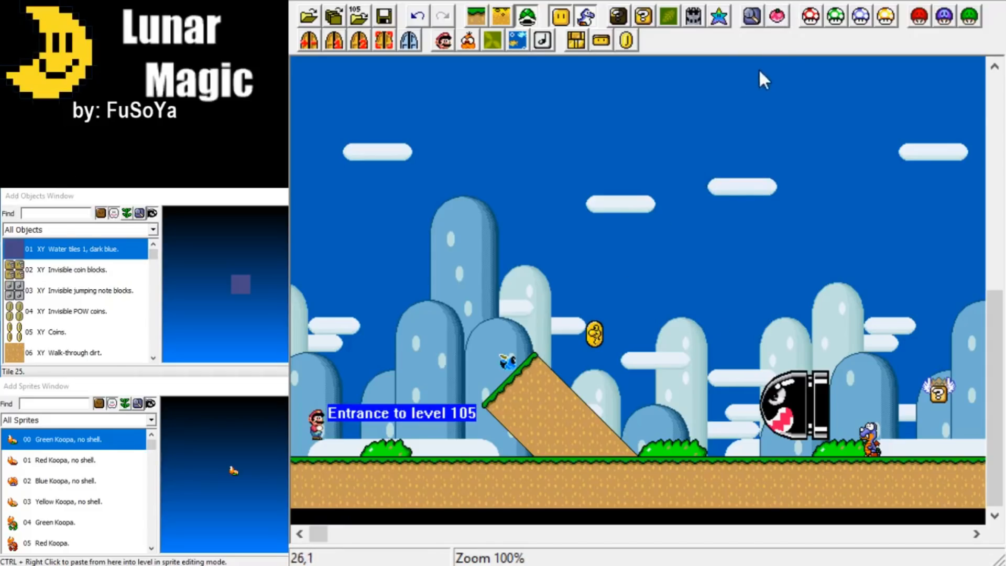
pyautogui.click(780, 15)
# Undo the last edit and delete the diagonal ground slope from Layer 1.
pyautogui.hotkey('ctrl', 'z')
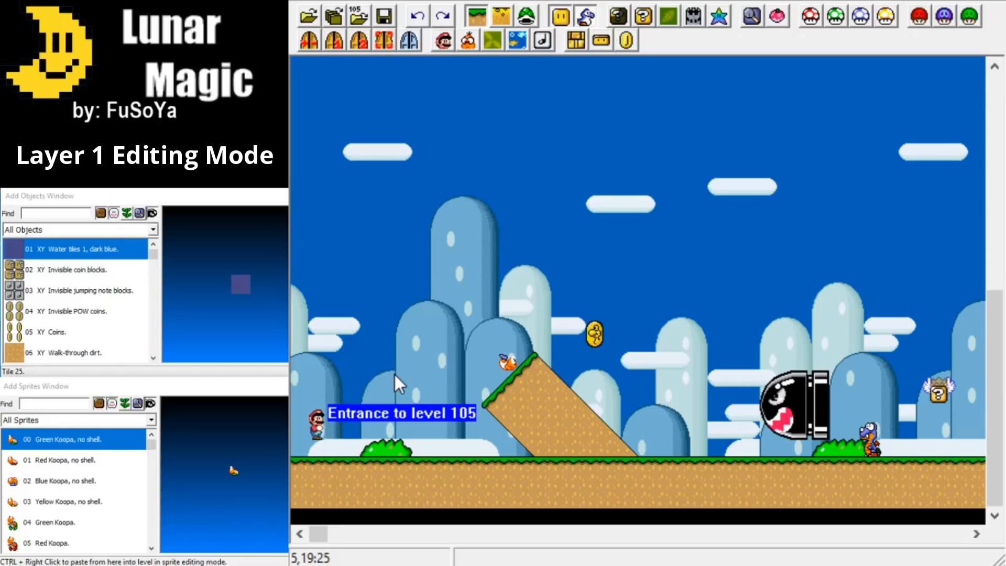
pyautogui.click(558, 419)
pyautogui.moveTo(548, 417)
pyautogui.mouseDown()
pyautogui.moveTo(564, 411)
pyautogui.moveTo(543, 415)
pyautogui.moveTo(556, 404)
pyautogui.mouseUp()
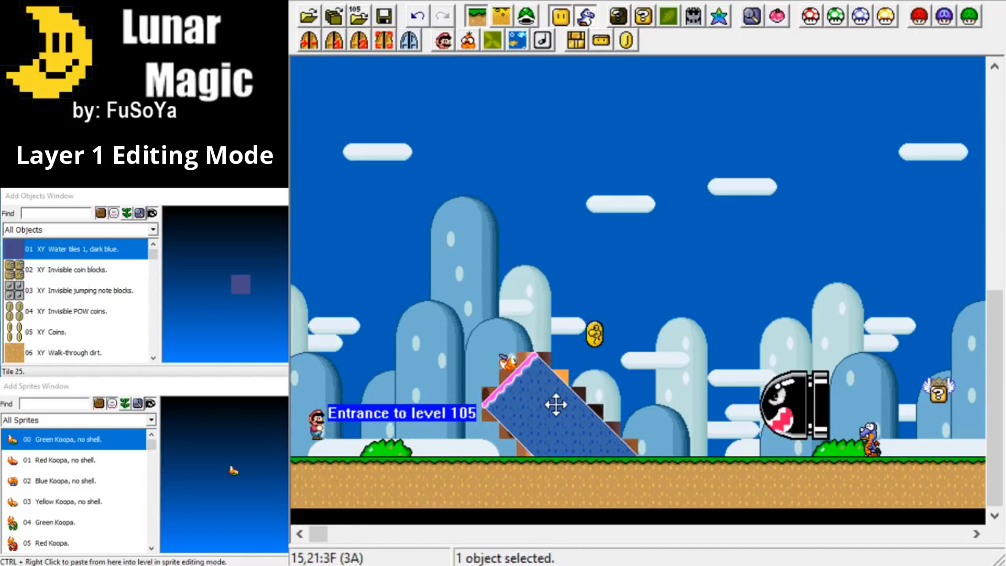
pyautogui.press('Delete')
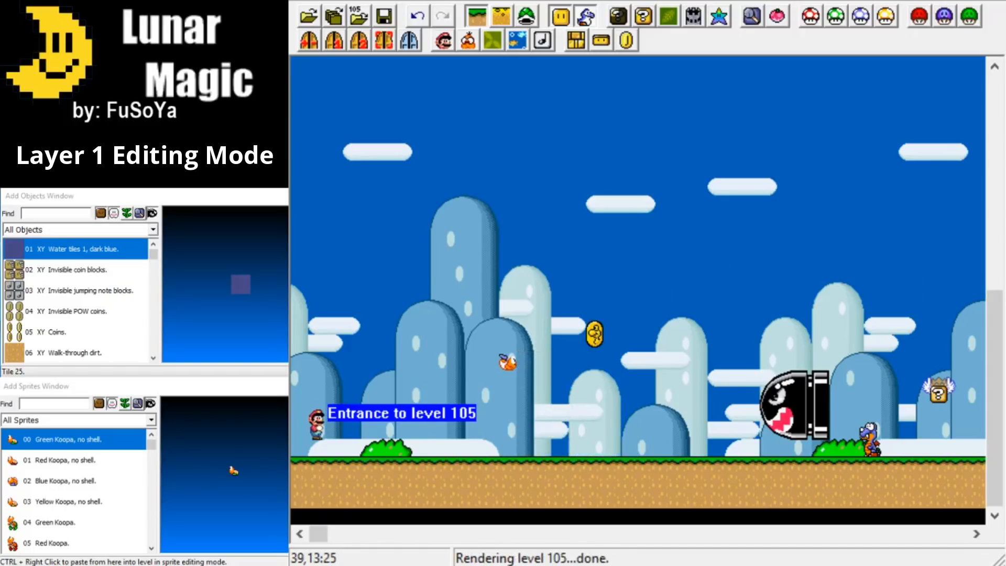
# Delete the bush beside Mario's entrance and the long strip of ground below it.
pyautogui.click(380, 453)
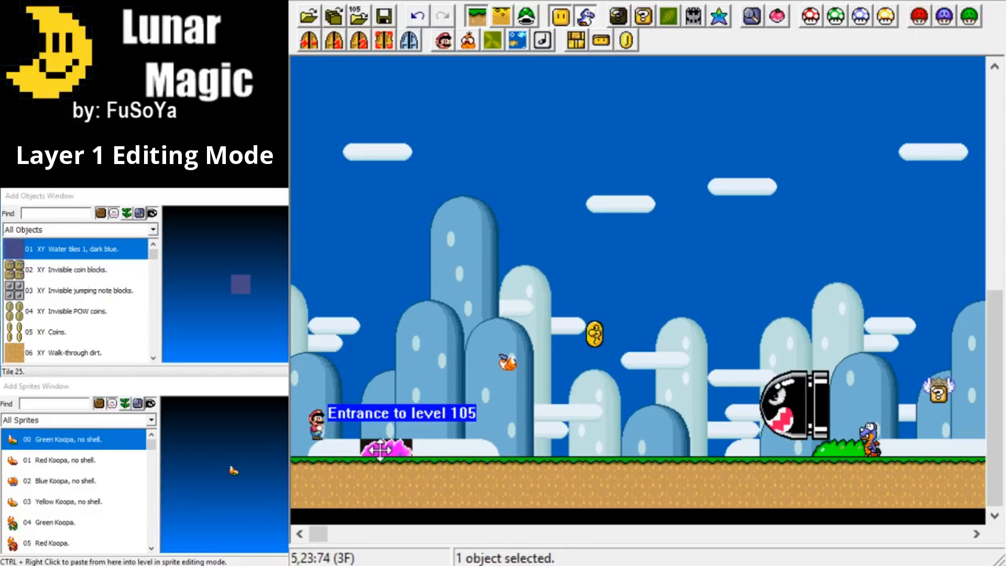
pyautogui.press('Delete')
pyautogui.click(527, 469)
pyautogui.moveTo(556, 465)
pyautogui.mouseDown()
pyautogui.moveTo(589, 429)
pyautogui.moveTo(555, 392)
pyautogui.moveTo(554, 467)
pyautogui.mouseUp()
pyautogui.press('Delete')
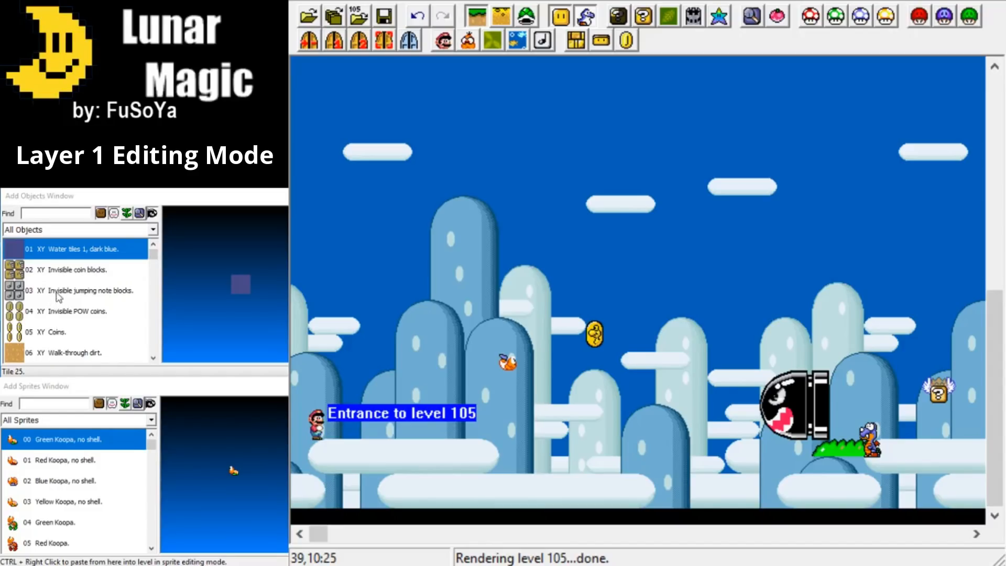
# Browse the object list and choose the Grey cement blocks object.
pyautogui.click(59, 262)
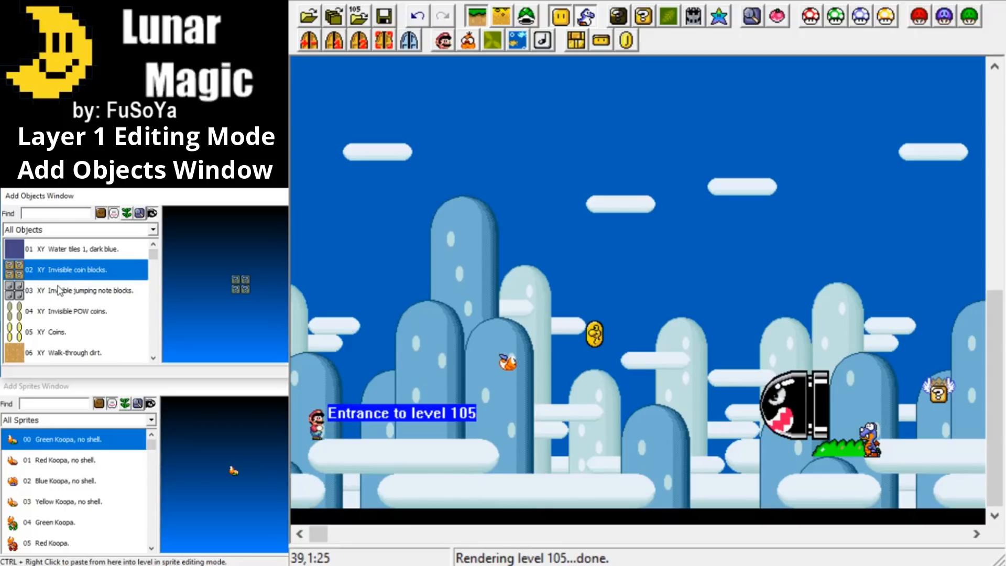
pyautogui.scroll(-2, 59, 289)
pyautogui.scroll(-2, 59, 289)
pyautogui.scroll(1, 59, 290)
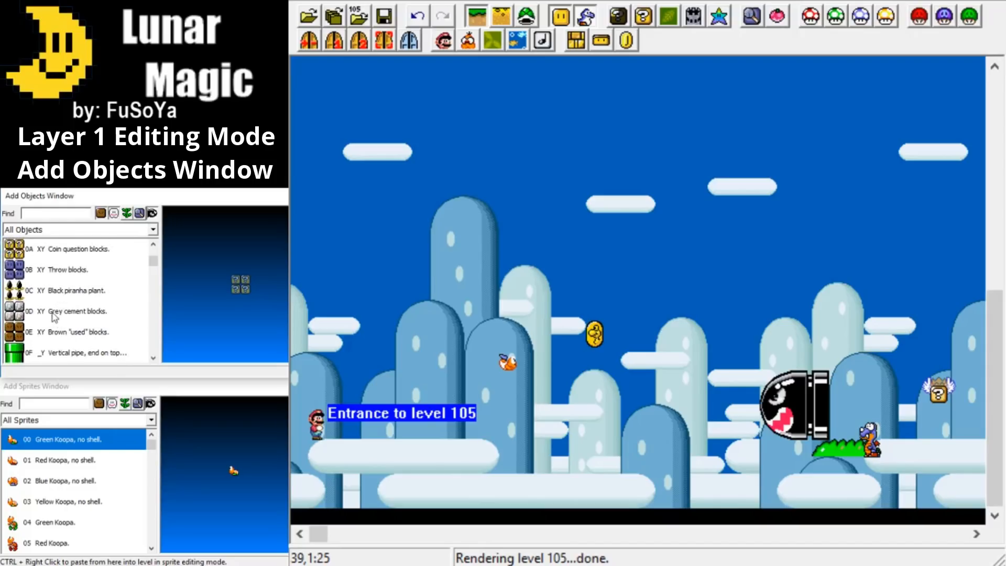
pyautogui.click(51, 313)
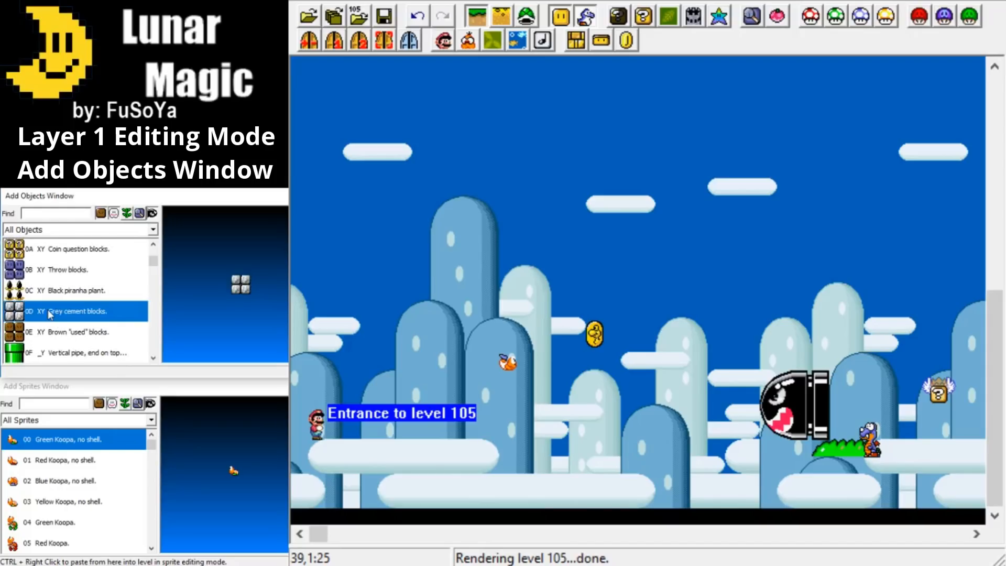
pyautogui.scroll(1, 62, 297)
pyautogui.scroll(-1, 62, 297)
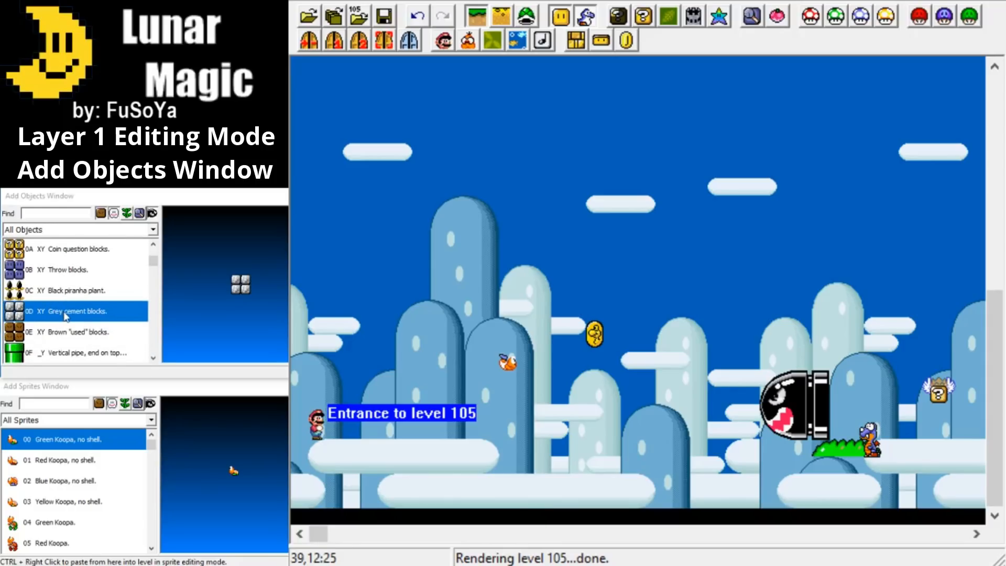
pyautogui.click(66, 314)
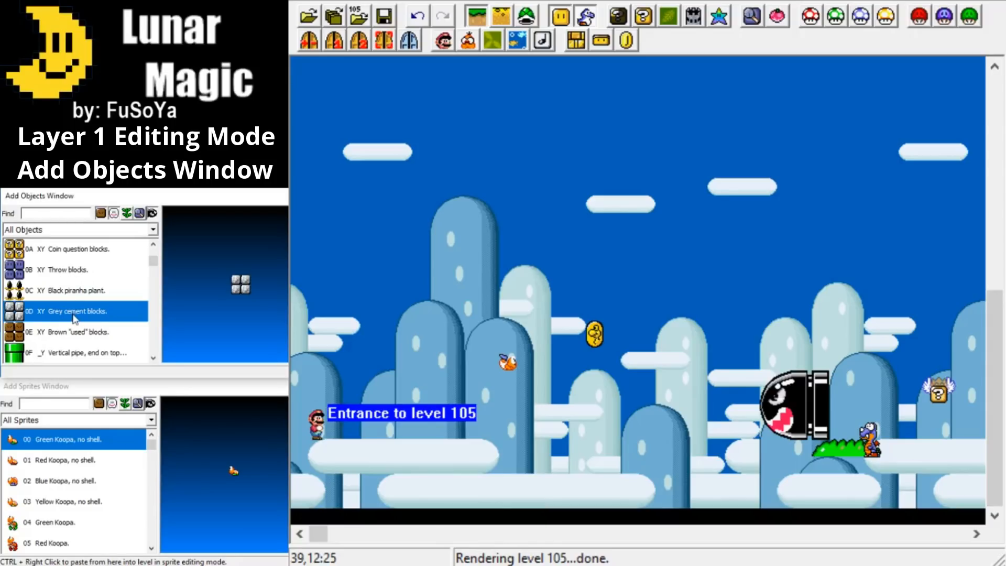
# Place the grey cement blocks just past the entrance, stretch them into a large square, and shrink them to a single block.
pyautogui.keyDown('ctrl'); pyautogui.rightClick(480, 443); pyautogui.keyUp('ctrl')
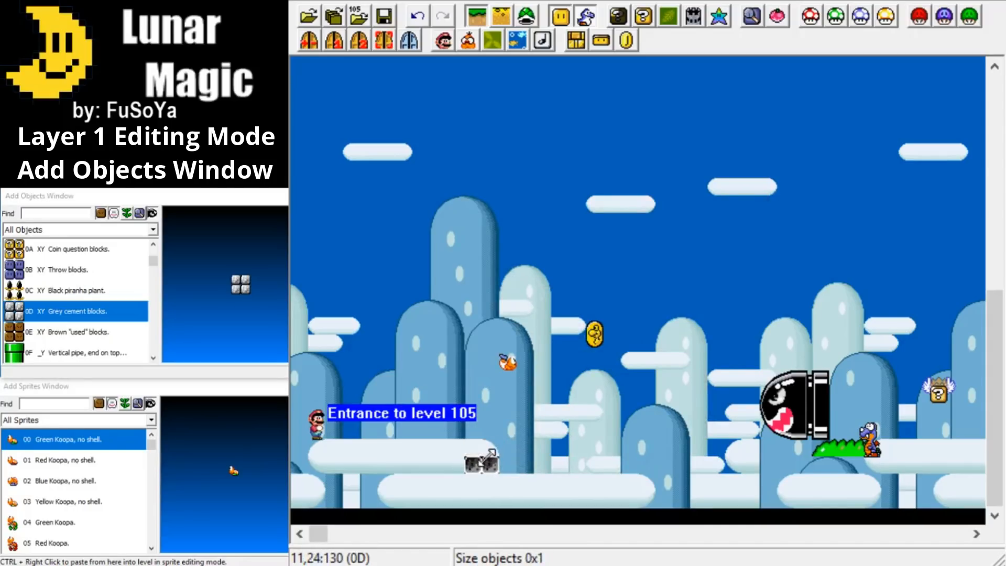
pyautogui.moveTo(489, 446); pyautogui.dragTo(817, 172)
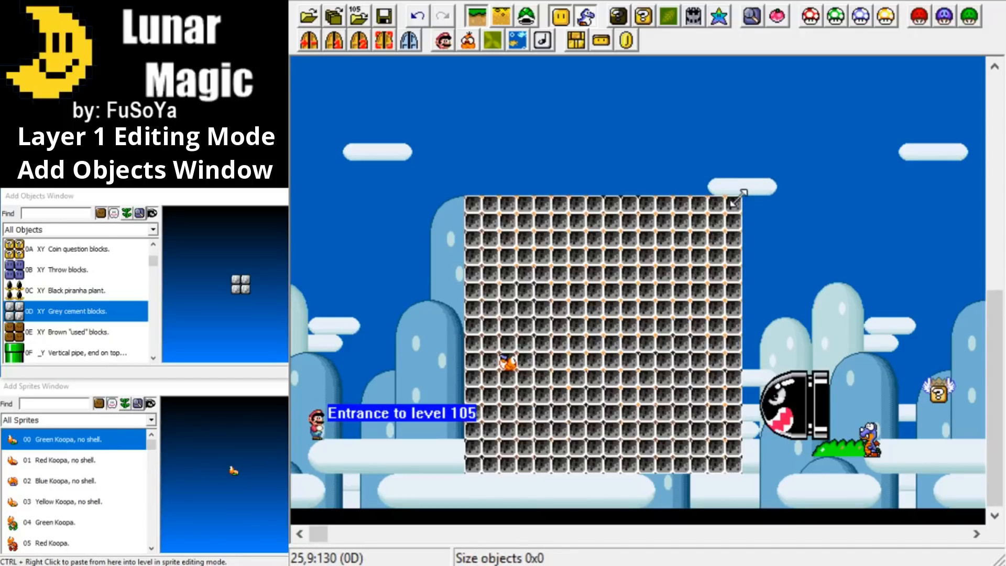
pyautogui.moveTo(739, 197); pyautogui.dragTo(482, 460)
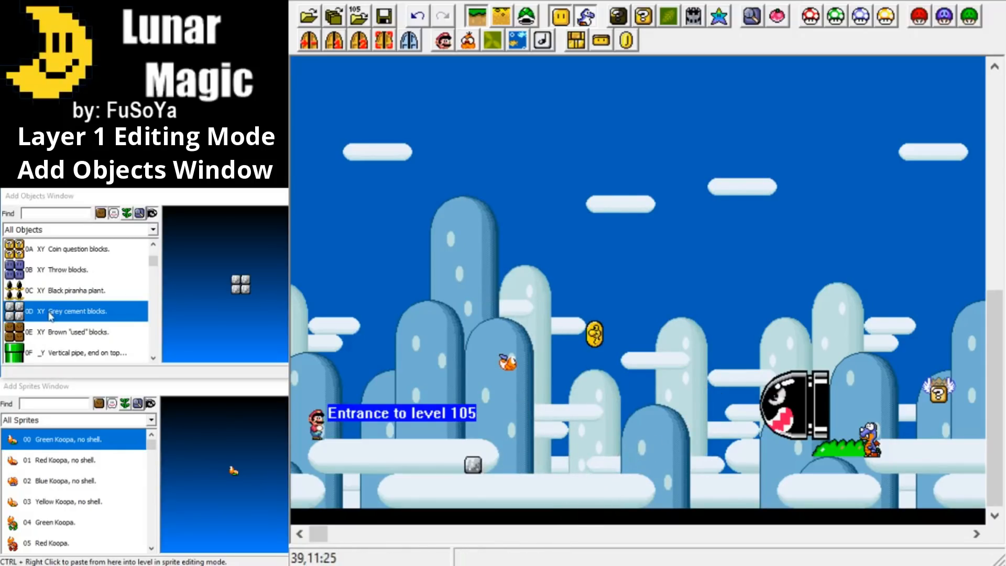
# Place a second cement block object, raise it one tile, and resize it into a one-tile-high floor of about 16 blocks under Mario.
pyautogui.rightClick(543, 463)
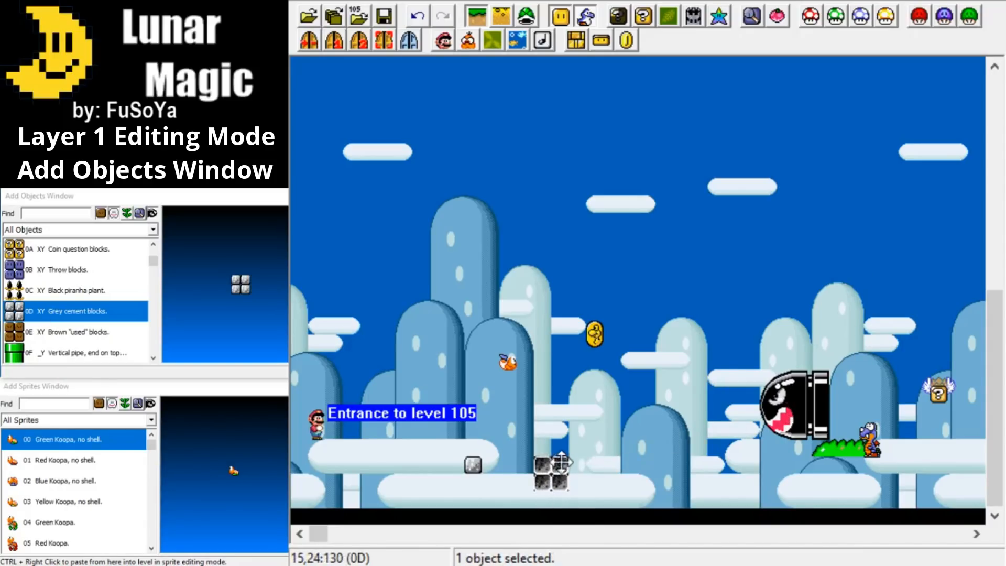
pyautogui.moveTo(558, 465)
pyautogui.mouseDown()
pyautogui.moveTo(576, 416)
pyautogui.moveTo(559, 449)
pyautogui.mouseUp()
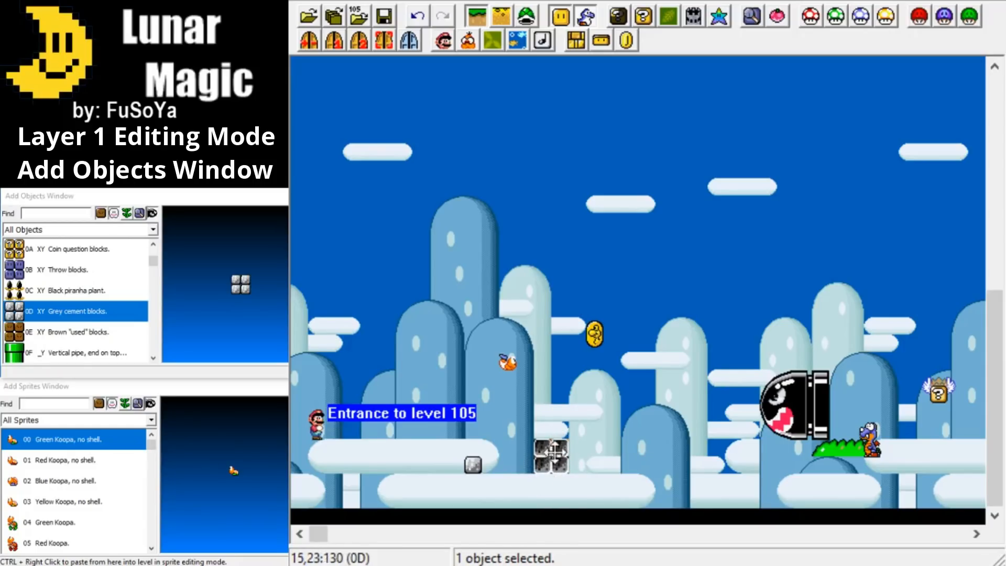
pyautogui.moveTo(552, 441); pyautogui.dragTo(296, 467)
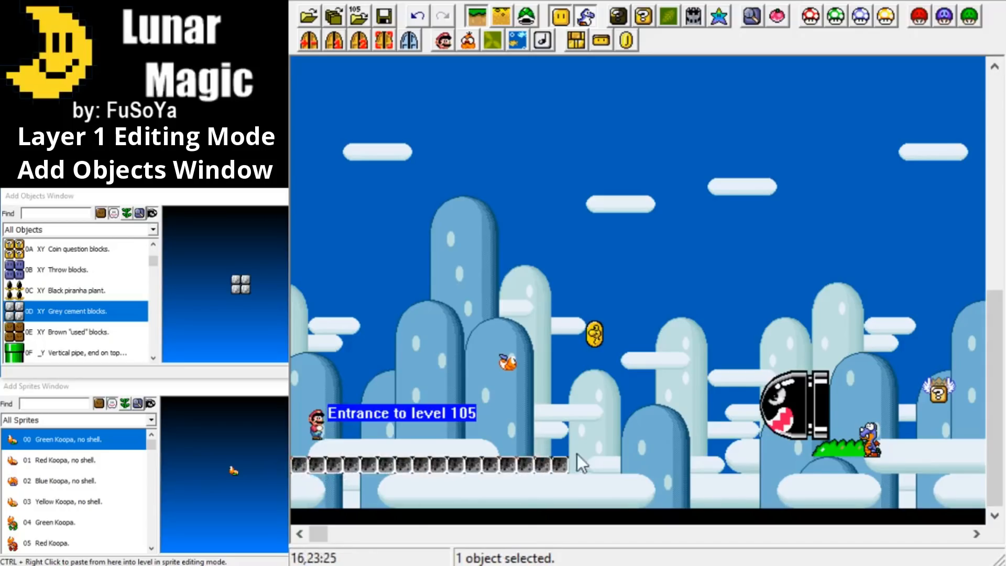
pyautogui.click(589, 461)
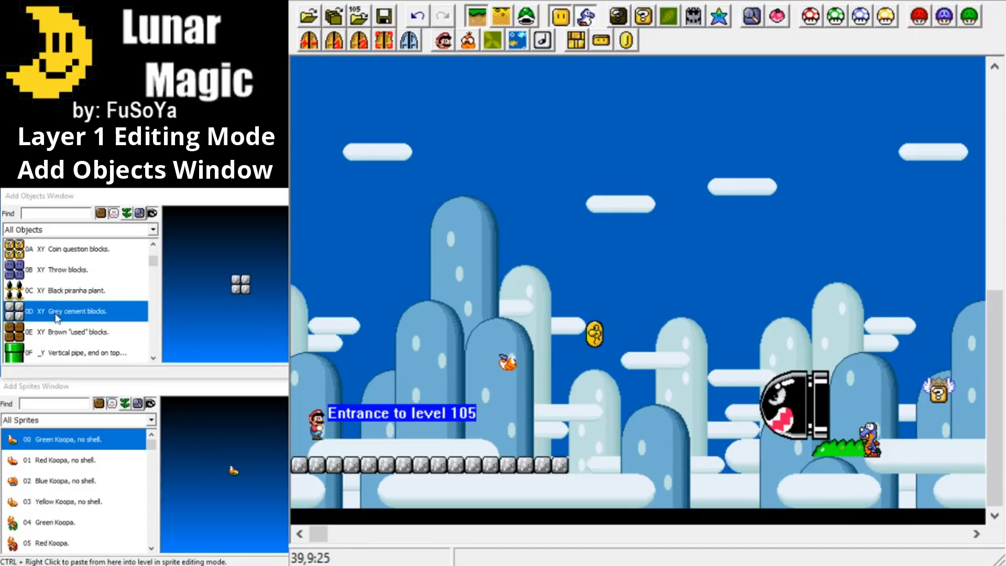
# Browse the object list and preview the normal, steep and gradual slope objects facing left and right.
pyautogui.scroll(-6, 58, 310)
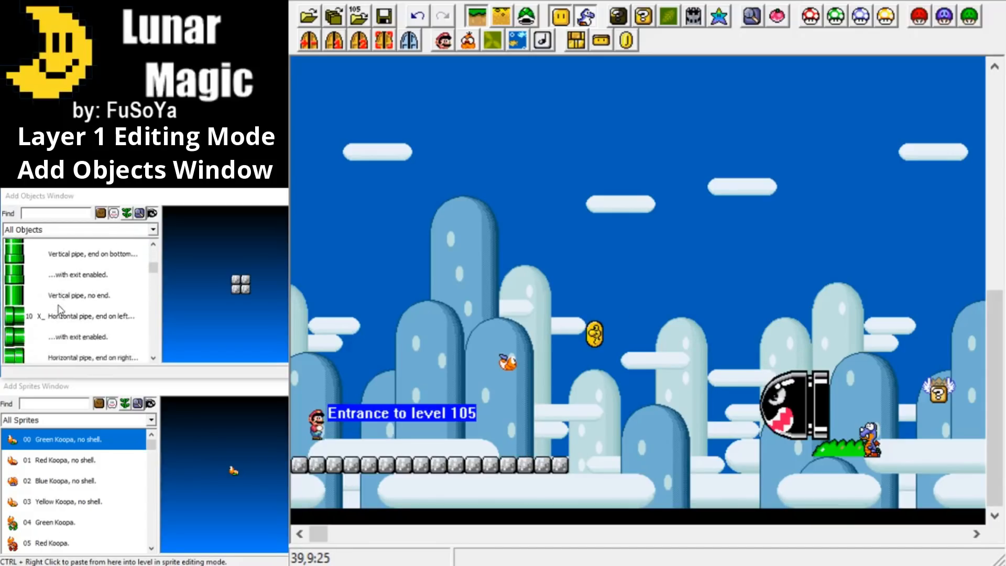
pyautogui.scroll(-2, 58, 309)
pyautogui.scroll(4, 59, 310)
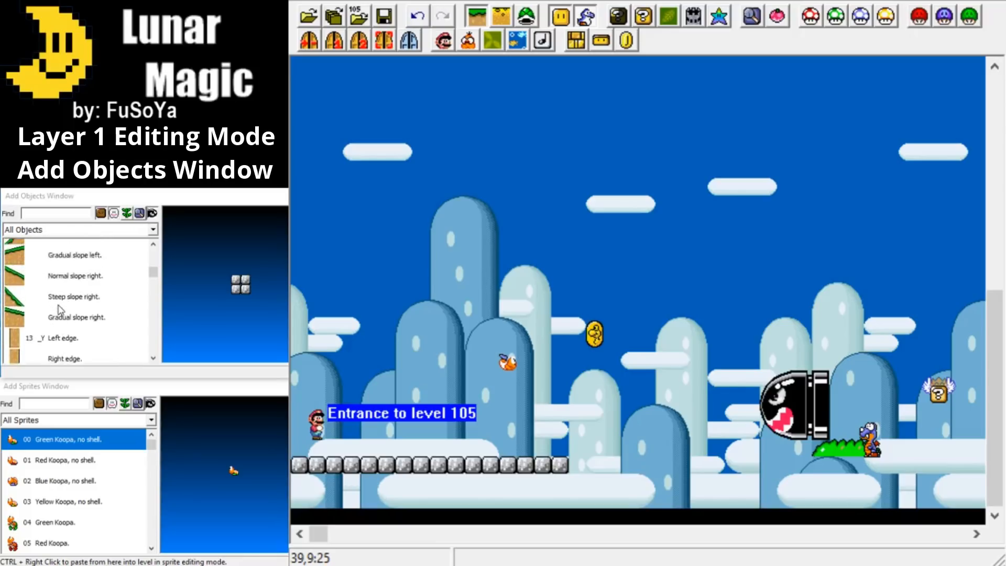
pyautogui.scroll(-1, 59, 309)
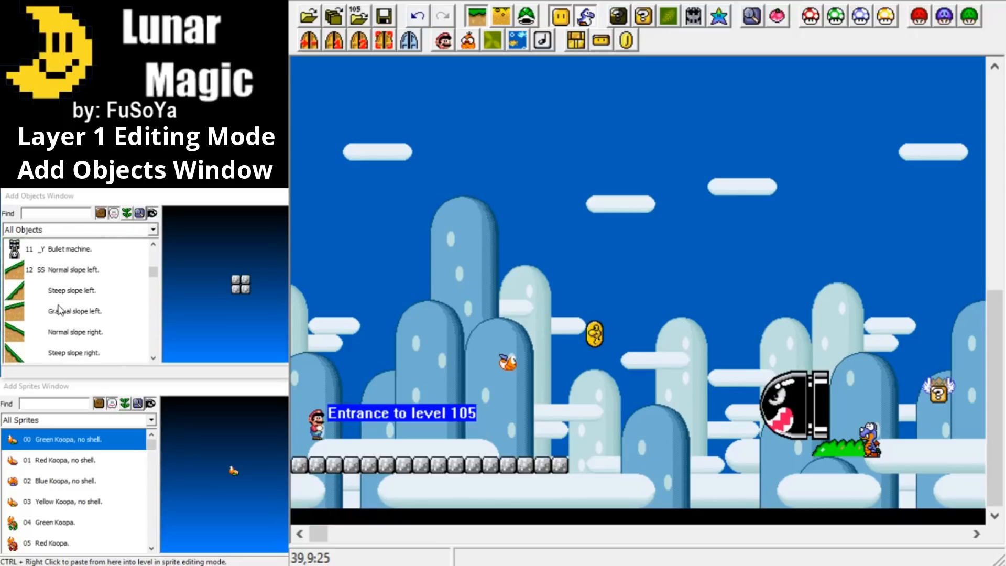
pyautogui.click(57, 273)
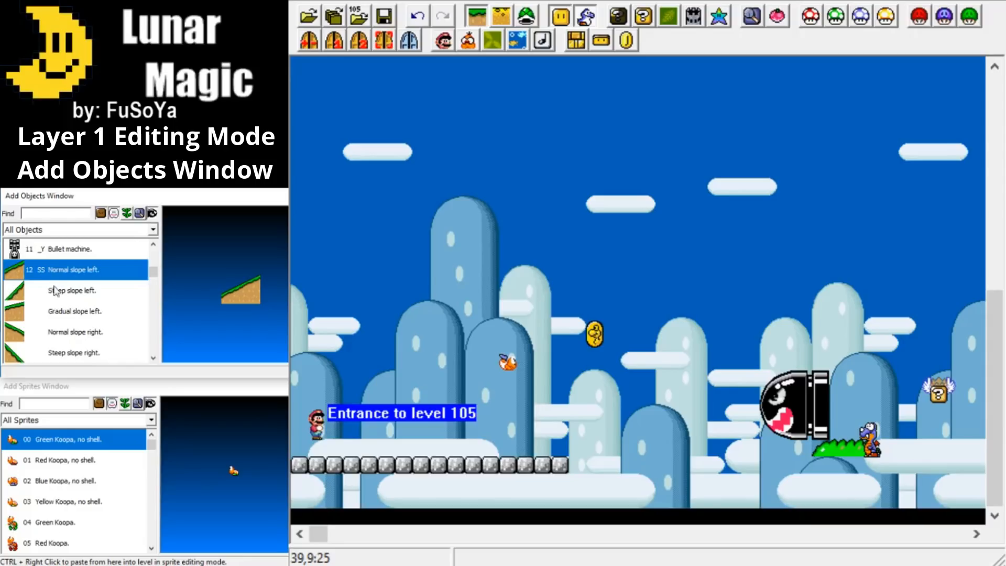
pyautogui.click(58, 295)
pyautogui.click(59, 311)
pyautogui.click(59, 334)
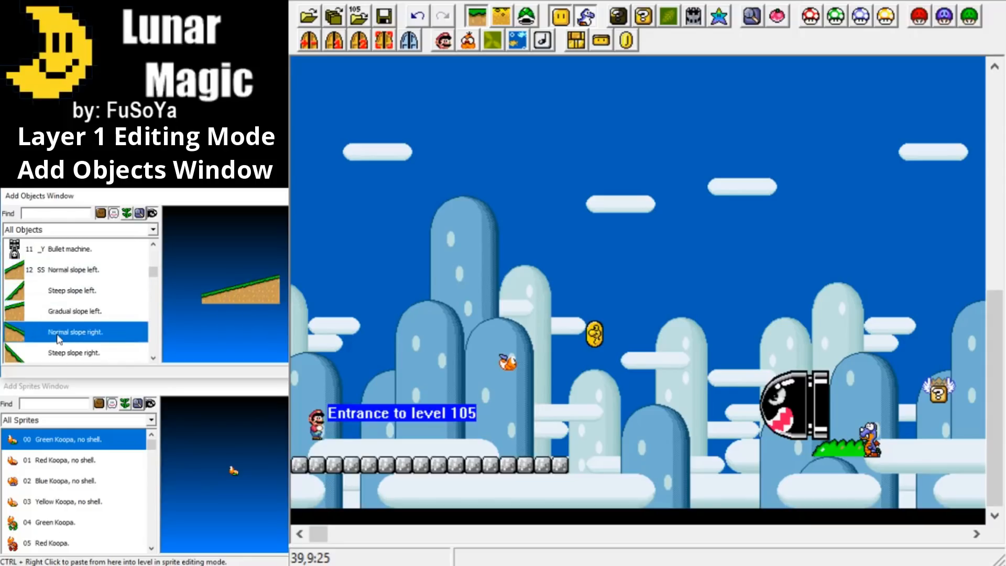
pyautogui.click(56, 357)
pyautogui.scroll(-2, 58, 351)
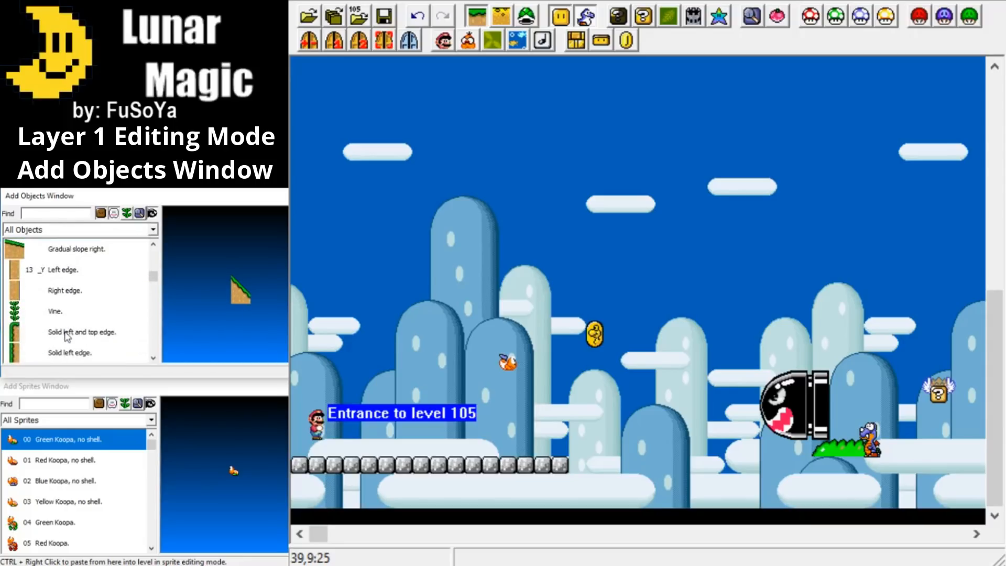
pyautogui.click(61, 249)
pyautogui.scroll(1, 61, 246)
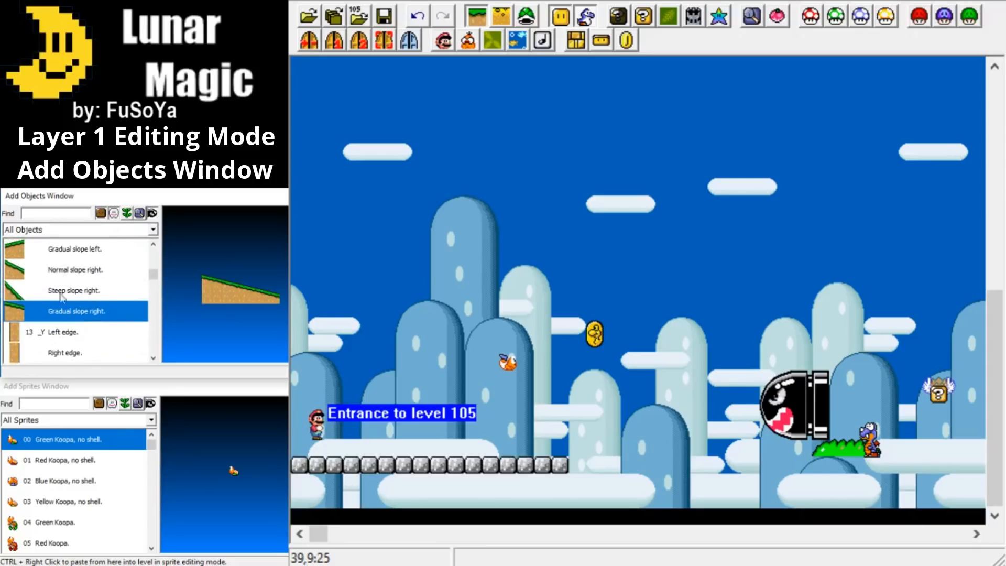
# Place a Solid left and top edge object at the far end of the cement floor and extend it down to the level's bottom.
pyautogui.scroll(-1, 61, 324)
pyautogui.click(62, 272)
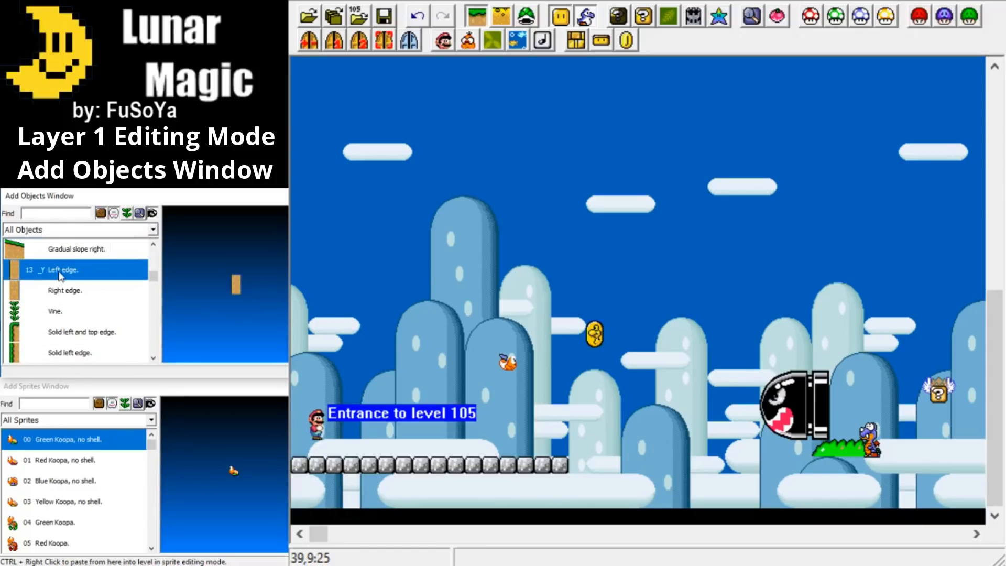
pyautogui.click(61, 293)
pyautogui.scroll(-1, 58, 303)
pyautogui.click(60, 274)
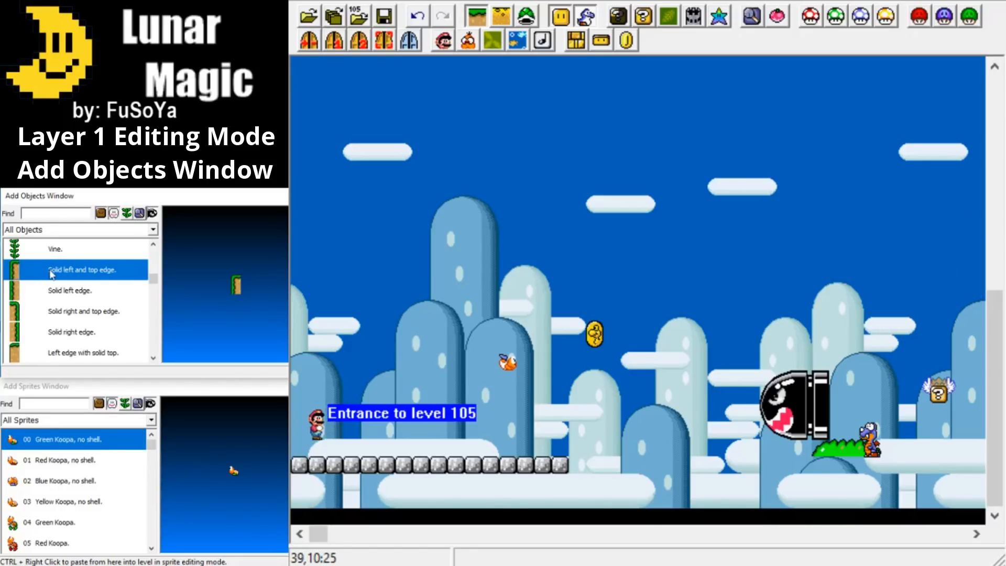
pyautogui.keyDown('ctrl'); pyautogui.rightClick(576, 469); pyautogui.keyUp('ctrl')
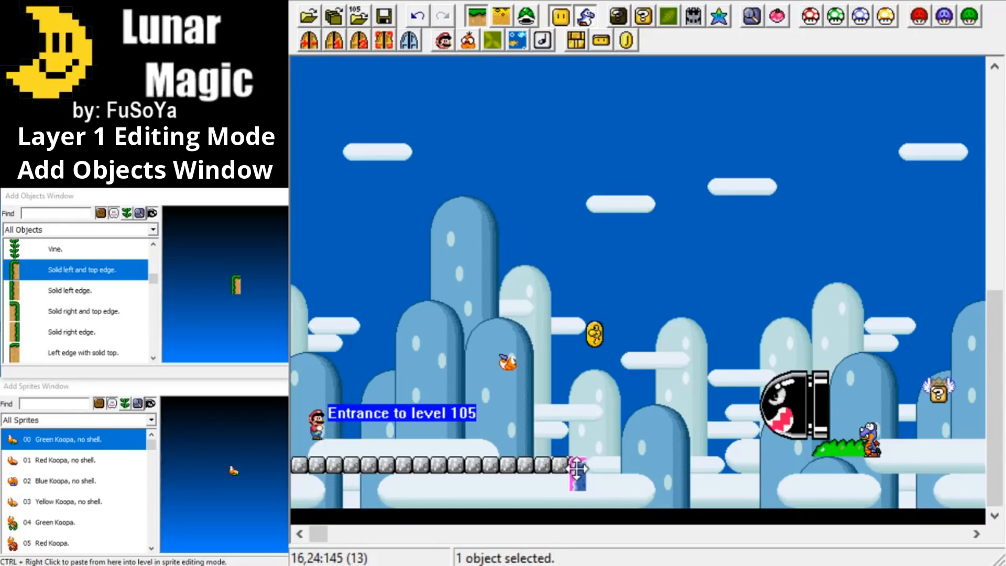
pyautogui.click(619, 486)
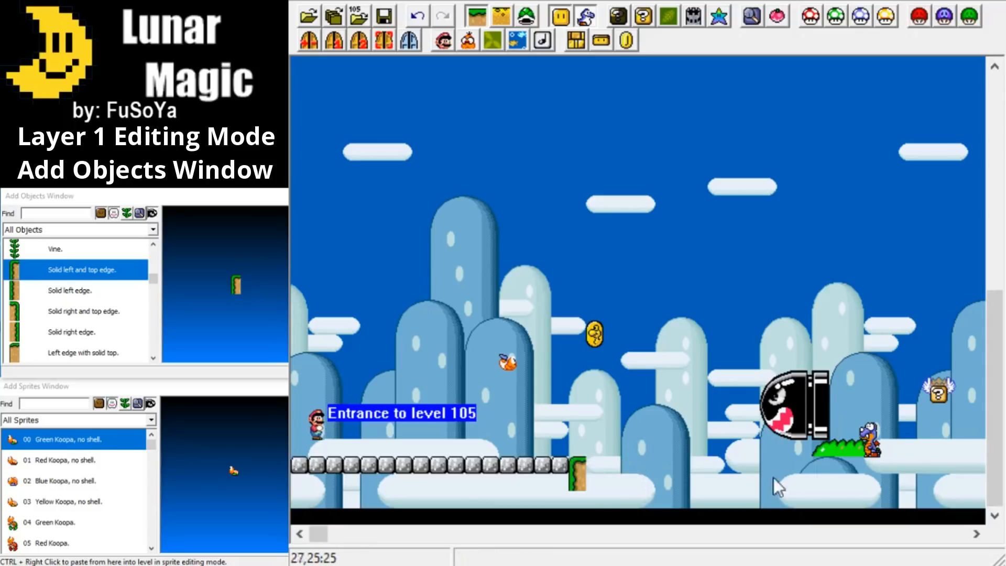
pyautogui.click(584, 478)
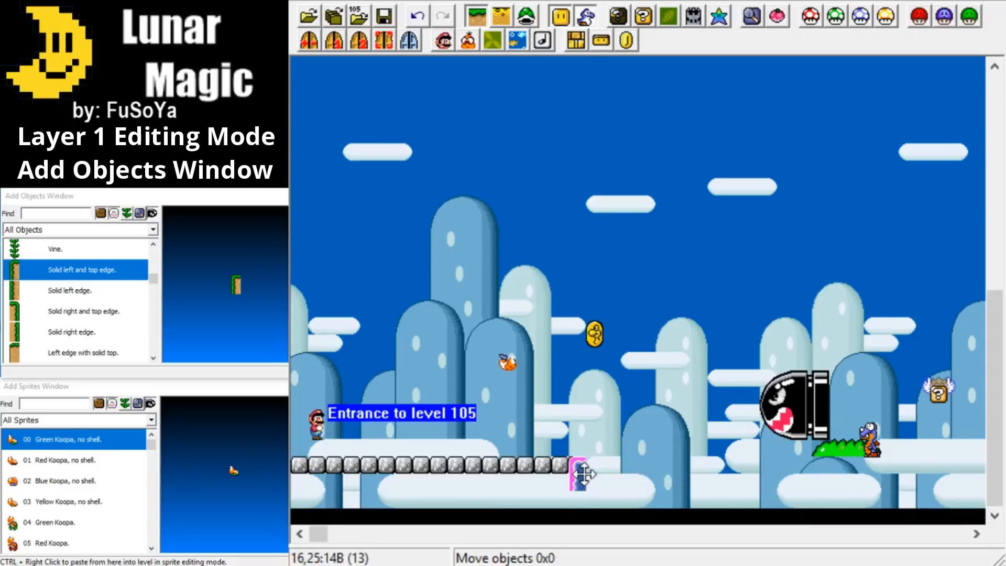
pyautogui.moveTo(584, 487)
pyautogui.mouseDown()
pyautogui.moveTo(577, 506)
pyautogui.moveTo(585, 498)
pyautogui.mouseUp()
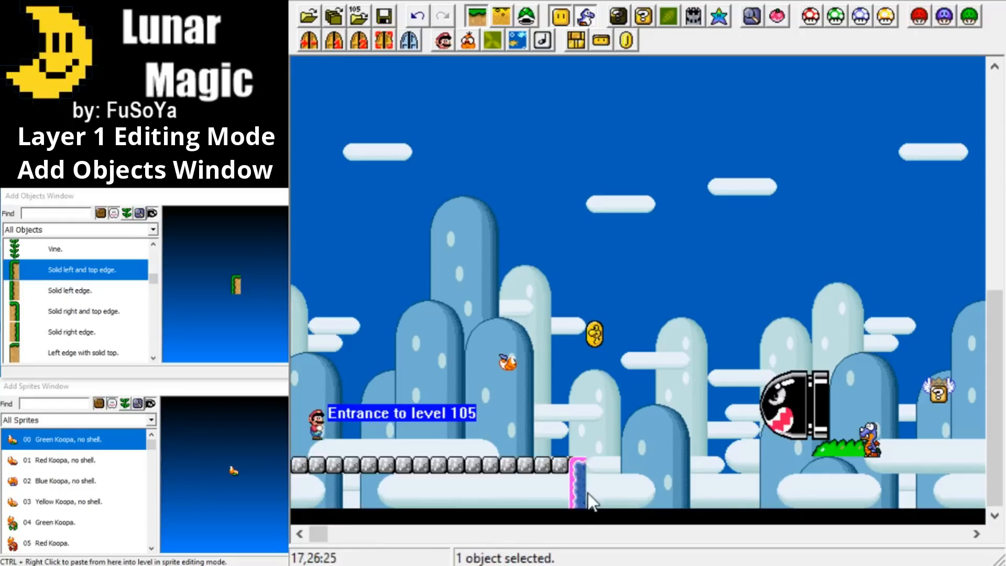
pyautogui.click(663, 479)
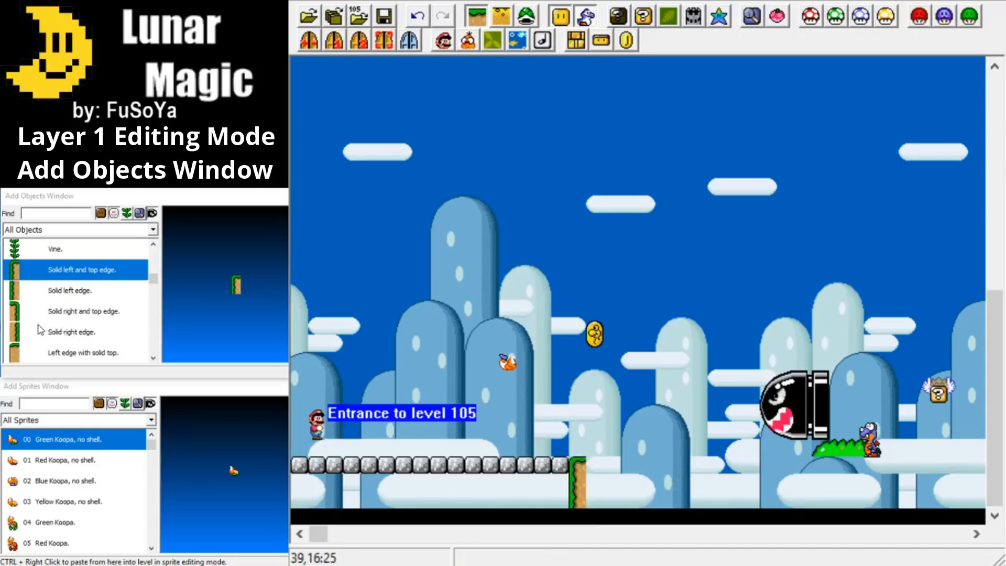
# Place a Ledge beside the new solid edge and resize it to about 16 tiles wide, reaching the level's bottom.
pyautogui.scroll(-1, 41, 328)
pyautogui.scroll(-2, 37, 329)
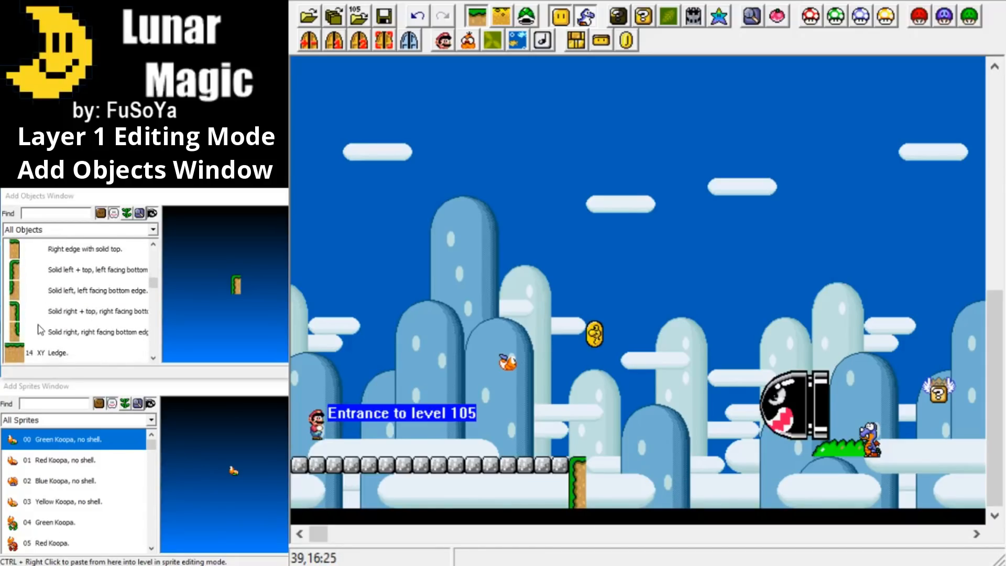
pyautogui.click(14, 291)
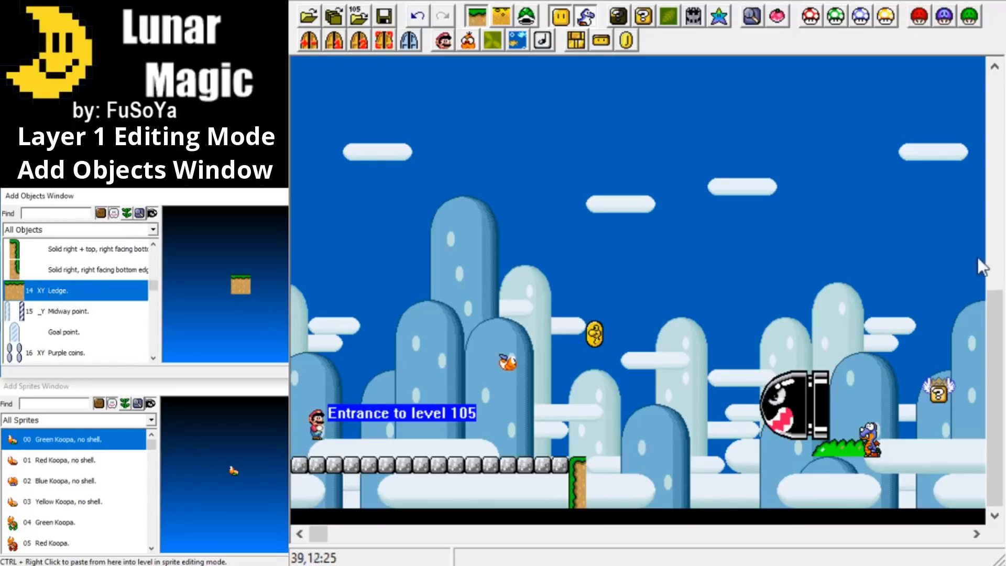
pyautogui.keyDown('ctrl'); pyautogui.rightClick(599, 471); pyautogui.keyUp('ctrl')
pyautogui.moveTo(618, 472); pyautogui.dragTo(837, 477)
pyautogui.moveTo(763, 490); pyautogui.dragTo(760, 499)
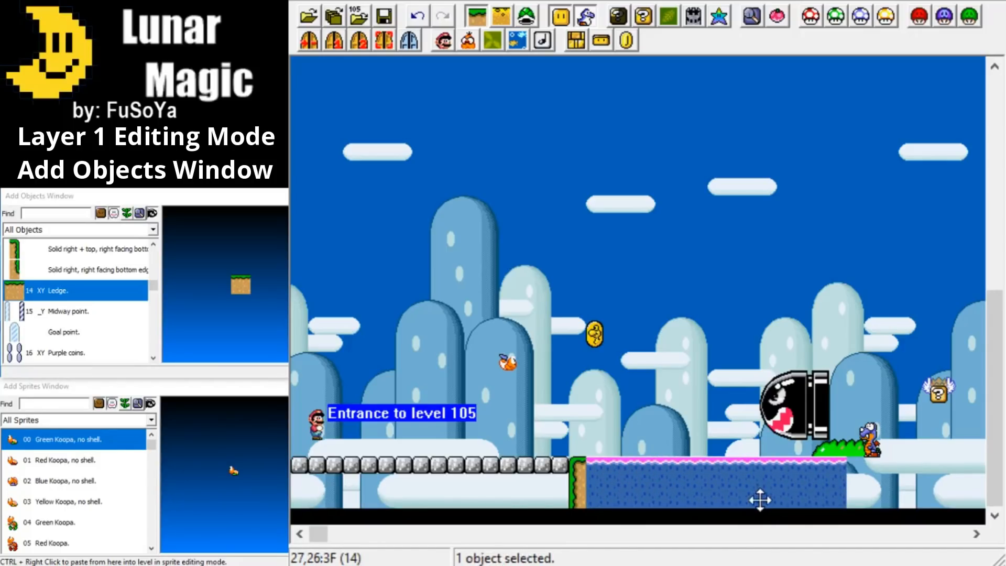
pyautogui.moveTo(846, 478); pyautogui.dragTo(871, 483)
pyautogui.click(897, 483)
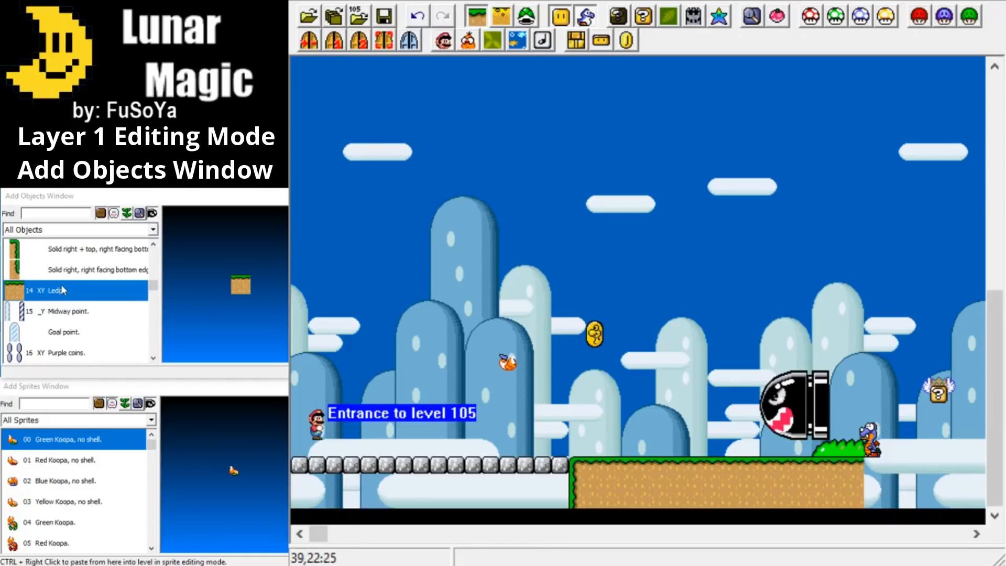
# Close the ledge's far end with a Solid right + top, right facing bottom edge object, aligned to the surface and extended to the level's bottom.
pyautogui.click(42, 249)
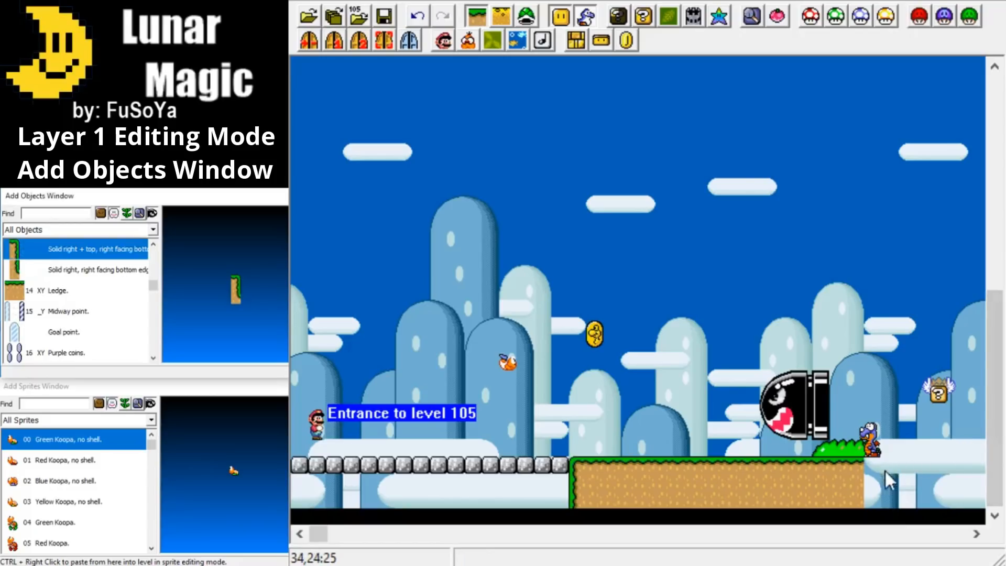
pyautogui.keyDown('ctrl'); pyautogui.rightClick(869, 476); pyautogui.keyUp('ctrl')
pyautogui.moveTo(870, 476); pyautogui.dragTo(869, 458)
pyautogui.moveTo(874, 503); pyautogui.dragTo(877, 520)
pyautogui.click(824, 429)
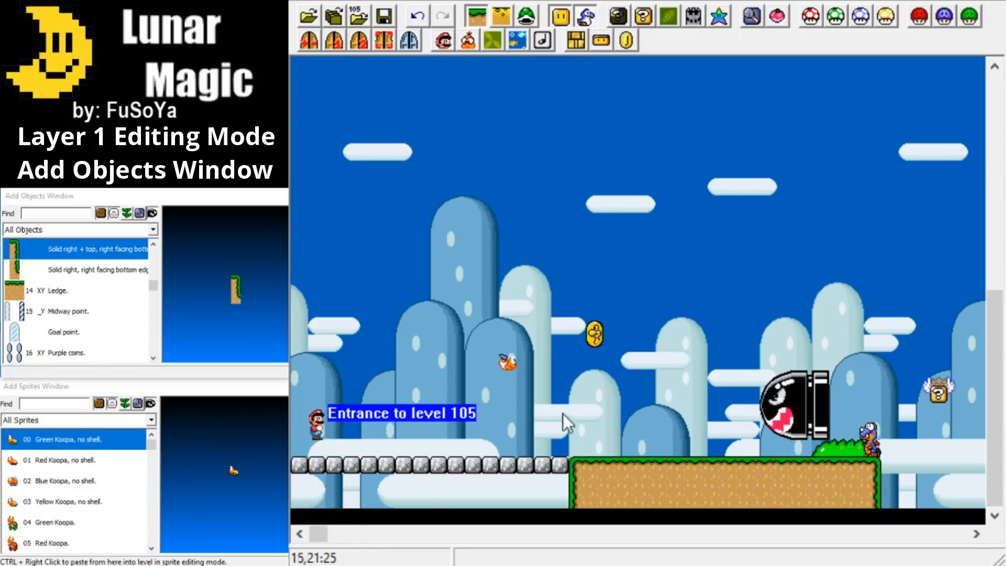
# Find the Arch ledge object in the list and place it on the new ground near its start.
pyautogui.moveTo(317, 533); pyautogui.dragTo(328, 533)
pyautogui.scroll(5, 58, 312)
pyautogui.scroll(4, 53, 302)
pyautogui.scroll(5, 46, 287)
pyautogui.scroll(-8, 52, 299)
pyautogui.scroll(-2, 64, 309)
pyautogui.scroll(-5, 64, 309)
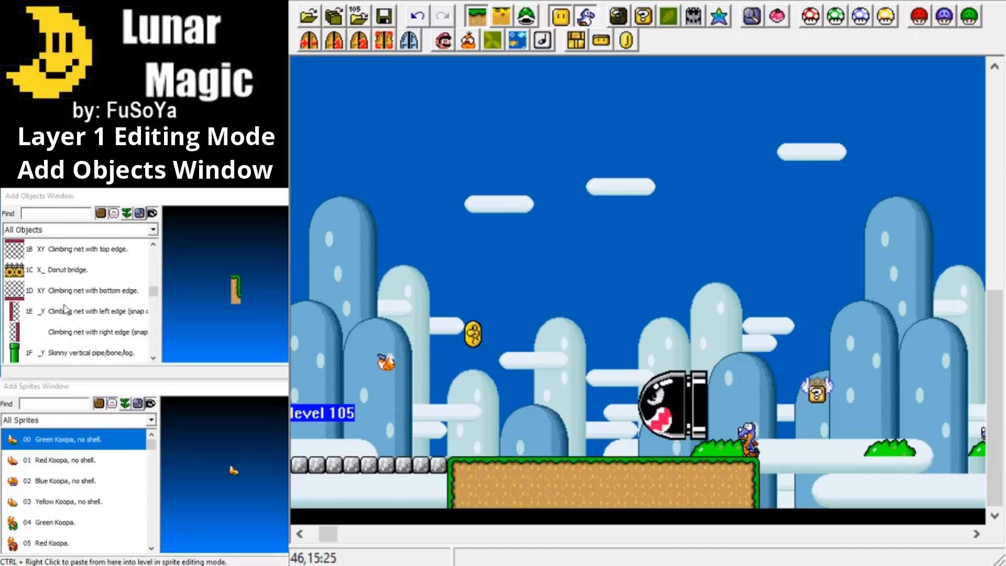
pyautogui.scroll(-4, 63, 309)
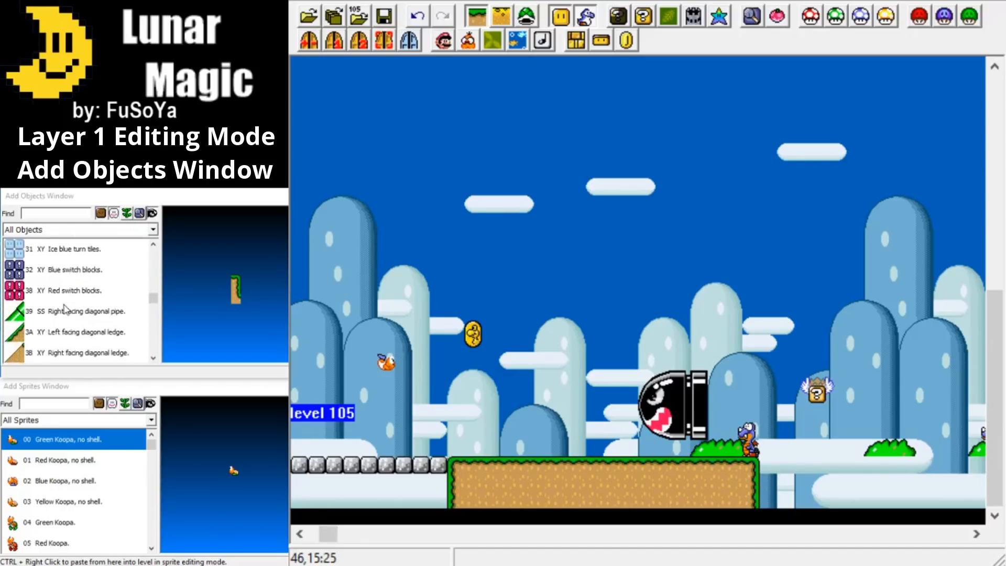
pyautogui.scroll(2, 68, 313)
pyautogui.scroll(-5, 68, 314)
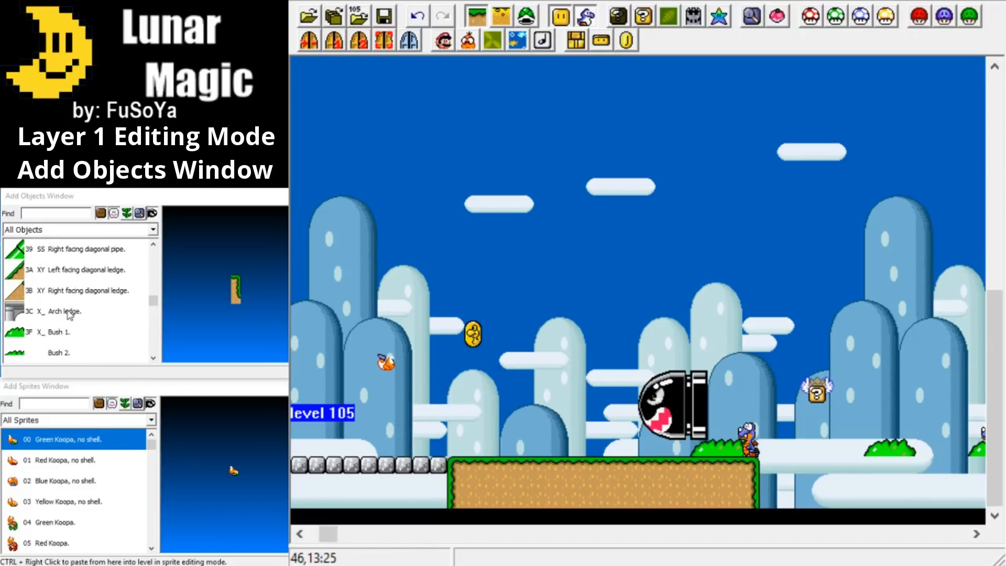
pyautogui.click(61, 311)
pyautogui.keyDown('ctrl'); pyautogui.rightClick(555, 398); pyautogui.keyUp('ctrl')
pyautogui.moveTo(554, 417); pyautogui.dragTo(520, 393)
# Place a Skinny vertical pipe overlapping the cement floor just before the new ground.
pyautogui.scroll(3, 61, 291)
pyautogui.click(62, 291)
pyautogui.keyDown('ctrl'); pyautogui.rightClick(438, 430); pyautogui.keyUp('ctrl')
# Place a Rope above the arch ledge and a row of Clouds above the Banzai Bill.
pyautogui.scroll(-13, 57, 340)
pyautogui.scroll(12, 57, 340)
pyautogui.click(62, 291)
pyautogui.keyDown('ctrl'); pyautogui.rightClick(454, 396); pyautogui.keyUp('ctrl')
pyautogui.click(62, 311)
pyautogui.keyDown('ctrl'); pyautogui.rightClick(628, 343); pyautogui.keyUp('ctrl')
# Build a piece of ground about five tiles wide under the diagonal pipe from left and right solid edges and a Ledge.
pyautogui.moveTo(328, 537); pyautogui.dragTo(362, 537)
pyautogui.click(66, 311)
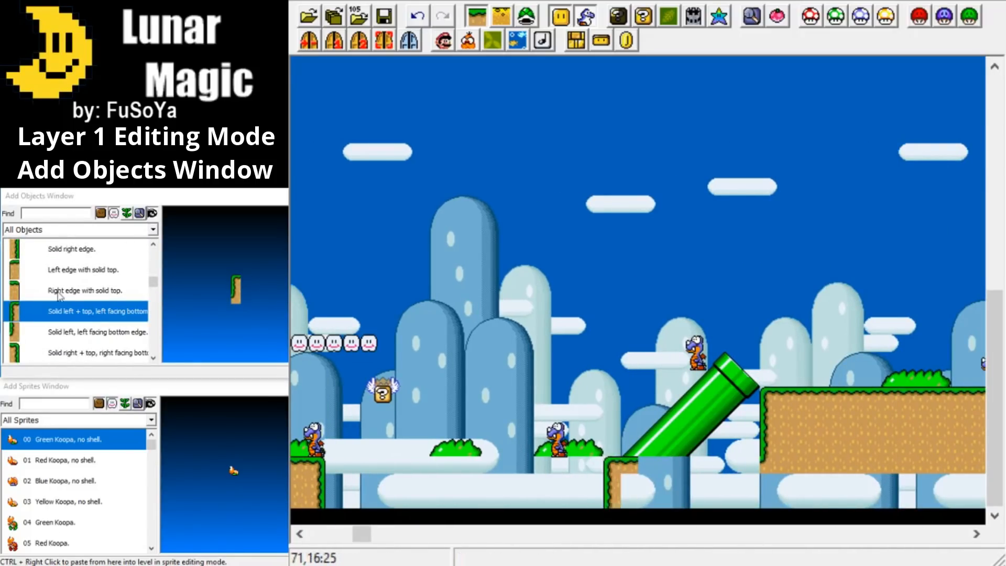
pyautogui.click(66, 352)
pyautogui.click(65, 269)
pyautogui.keyDown('ctrl'); pyautogui.rightClick(628, 465); pyautogui.keyUp('ctrl')
# Fill the gap between the two pieces of ground with Water with animated surface, stretched about 16 tiles wide.
pyautogui.click(66, 331)
pyautogui.keyDown('ctrl'); pyautogui.rightClick(334, 482); pyautogui.keyUp('ctrl')
pyautogui.moveTo(359, 491); pyautogui.dragTo(602, 492)
# Send the skinny vertical pipe one layer backward so it sits behind the cement floor.
pyautogui.moveTo(363, 533); pyautogui.dragTo(319, 533)
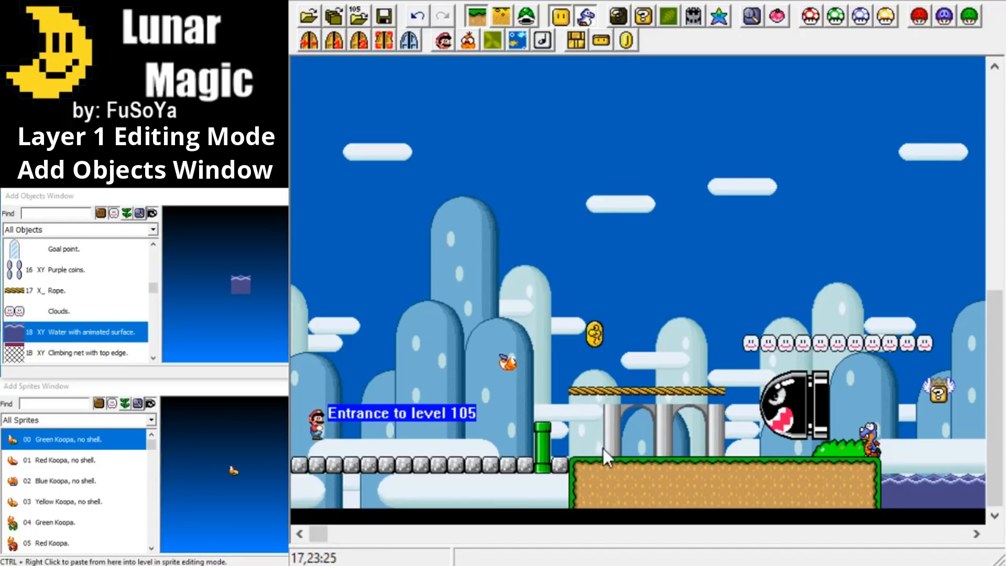
pyautogui.click(542, 442)
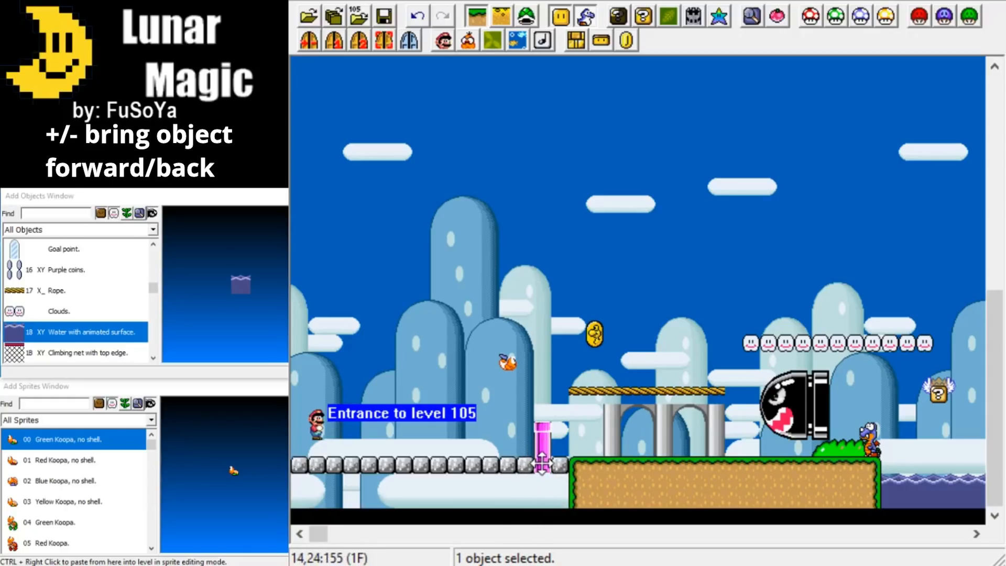
pyautogui.click(582, 423)
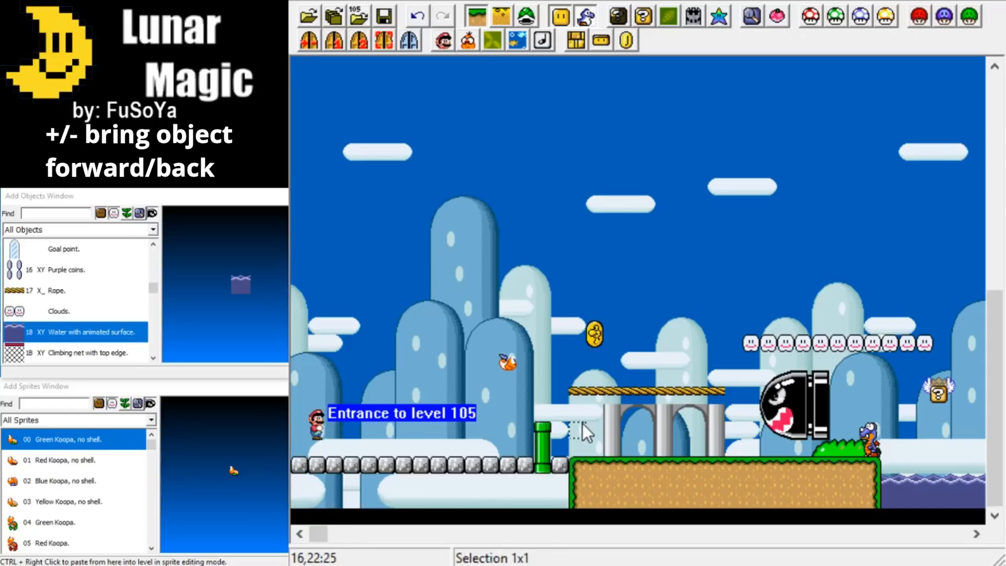
pyautogui.click(541, 439)
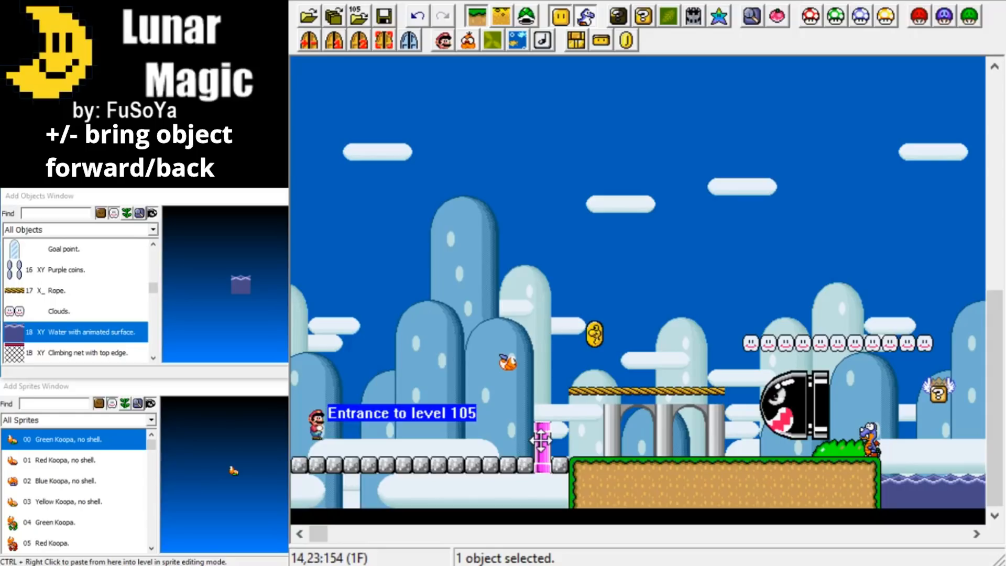
pyautogui.press('-')
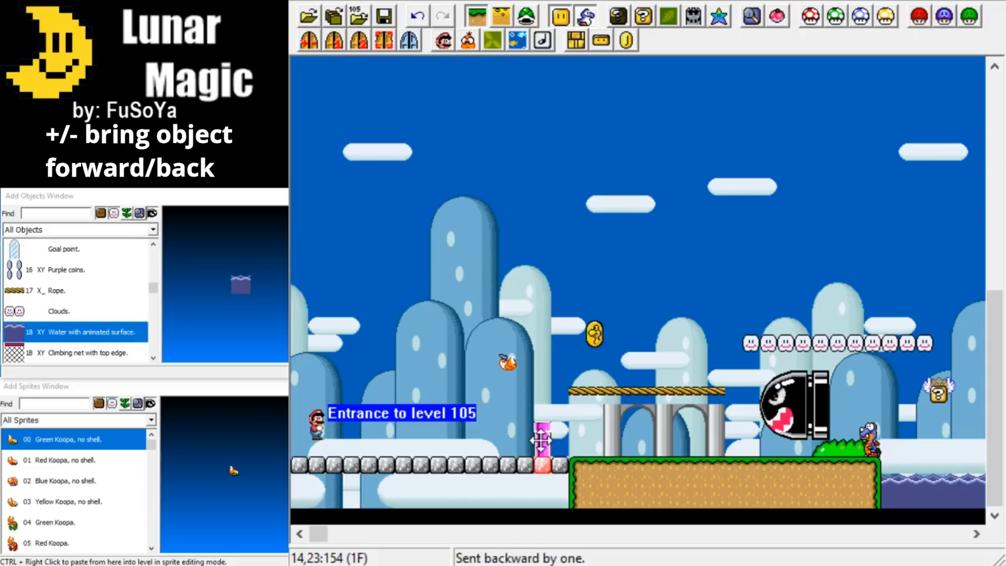
pyautogui.click(541, 440)
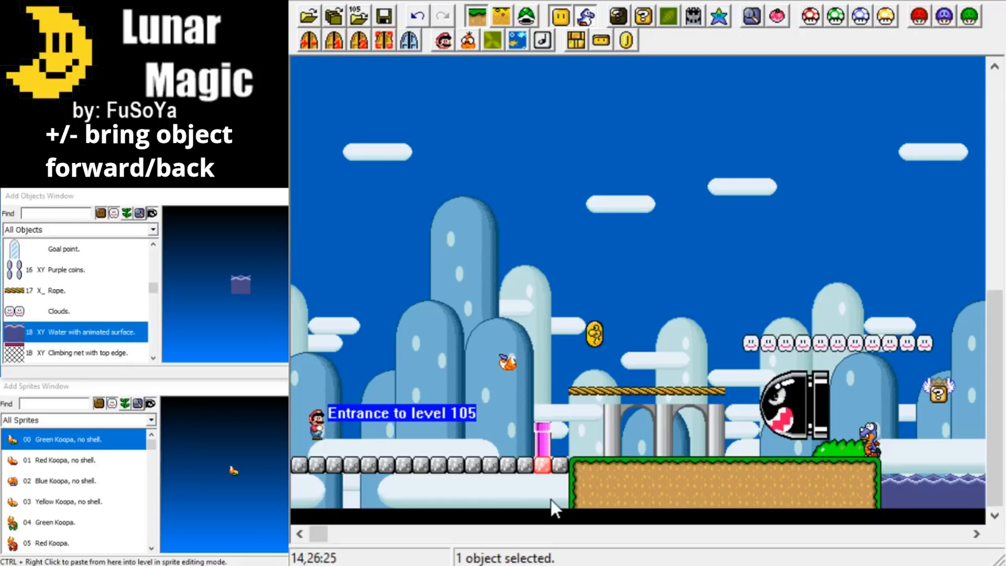
pyautogui.click(574, 430)
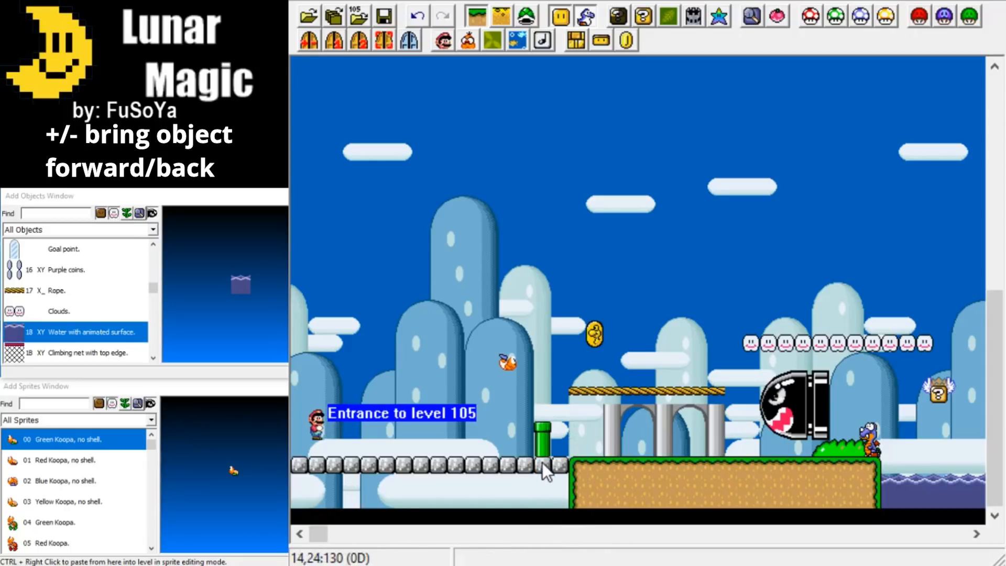
pyautogui.click(581, 392)
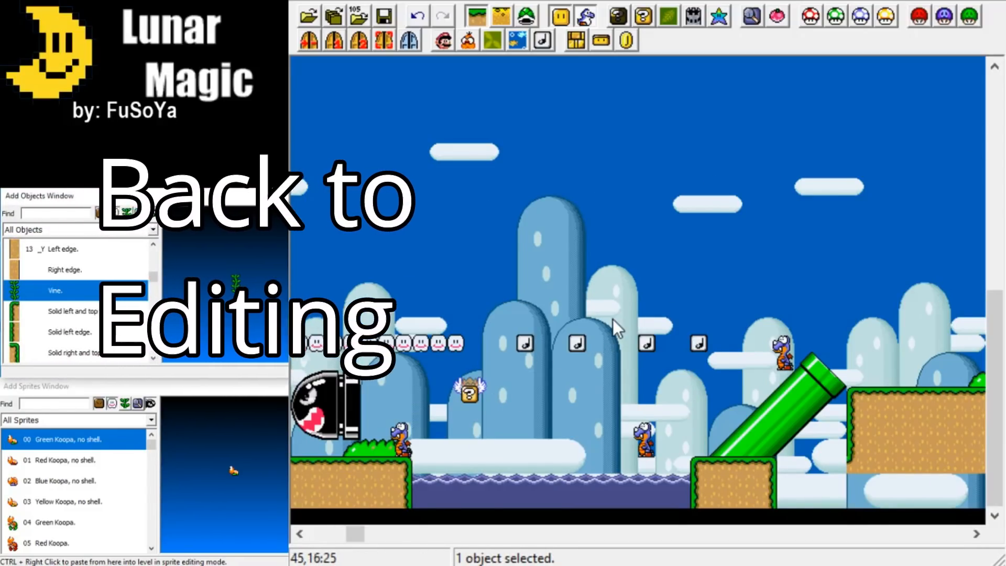
# Stretch the vine above the note blocks upward to about four tiles tall.
pyautogui.moveTo(612, 318); pyautogui.dragTo(616, 229)
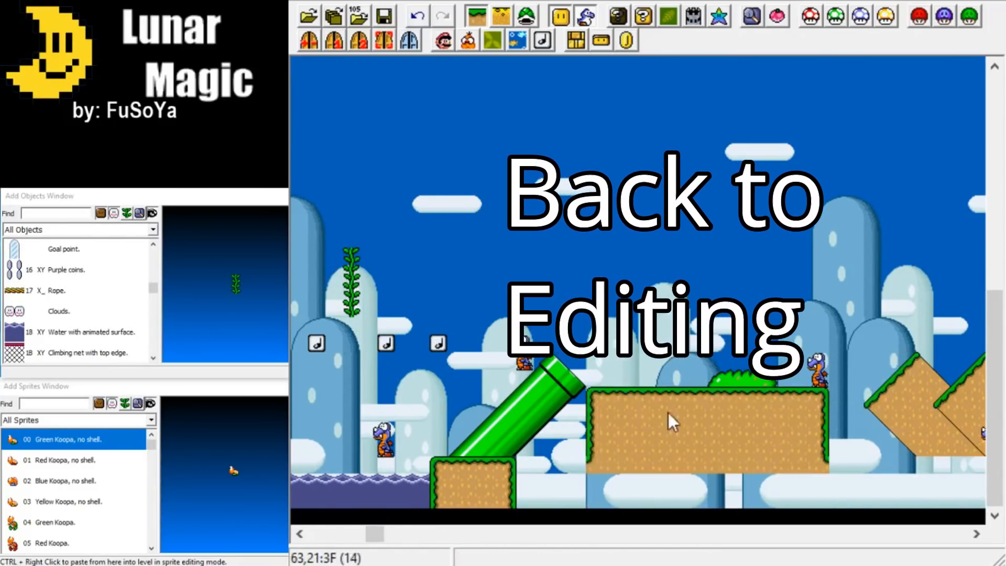
# Delete the floating bush above the wide ground and lower the three diagonal ledges beyond it by about three tiles.
pyautogui.click(744, 380)
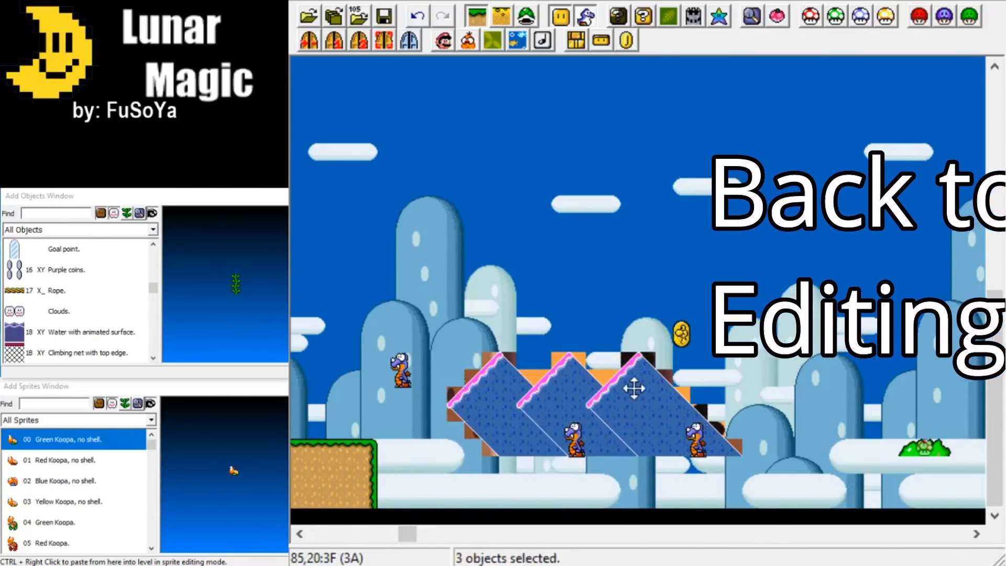
pyautogui.moveTo(635, 386); pyautogui.dragTo(635, 440)
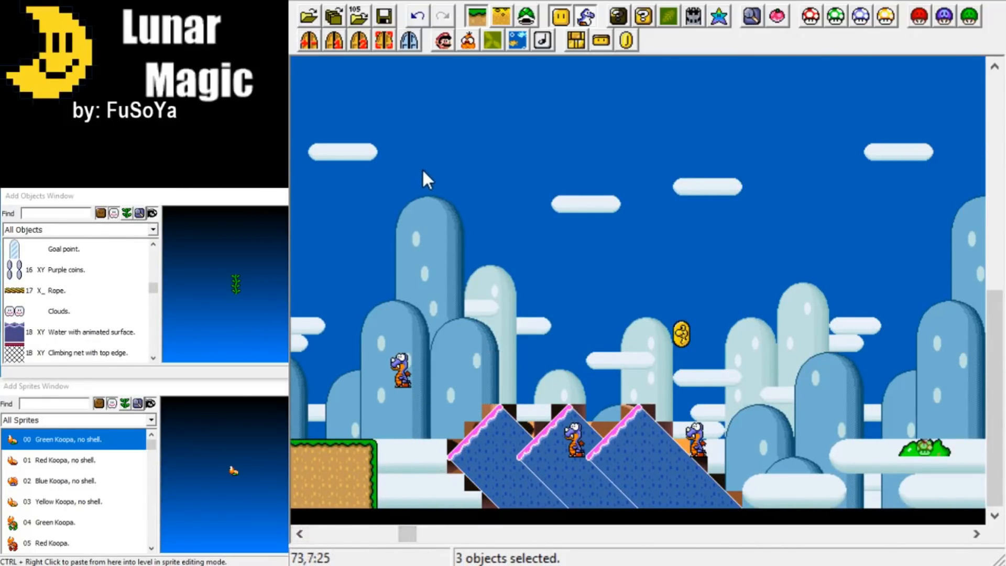
# Lower the ledge between the diagonal pipe and the diagonal ledges by one tile, together with the bush on top of it.
pyautogui.click(570, 309)
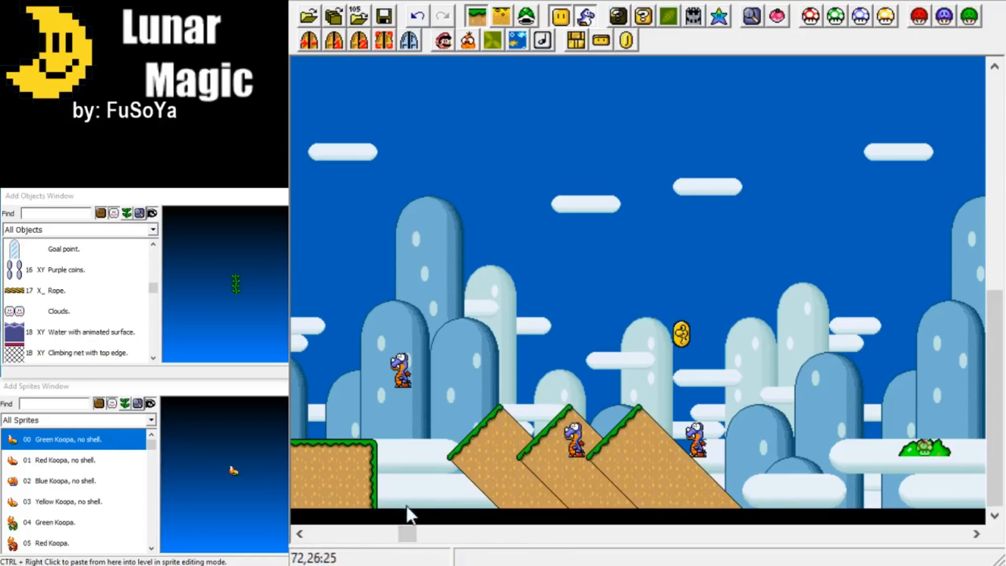
pyautogui.moveTo(416, 530); pyautogui.dragTo(406, 533)
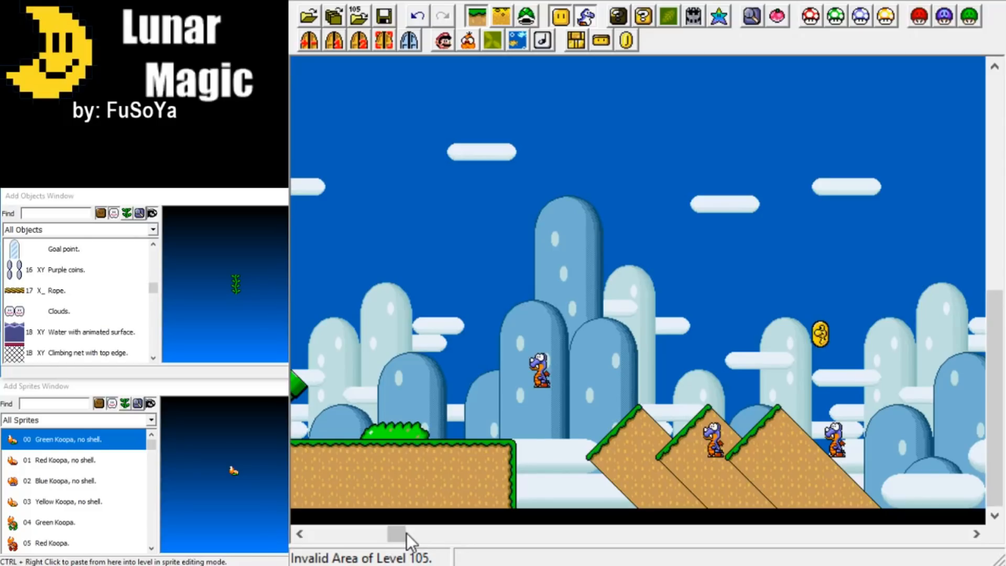
pyautogui.moveTo(410, 532); pyautogui.dragTo(390, 536)
pyautogui.click(466, 468)
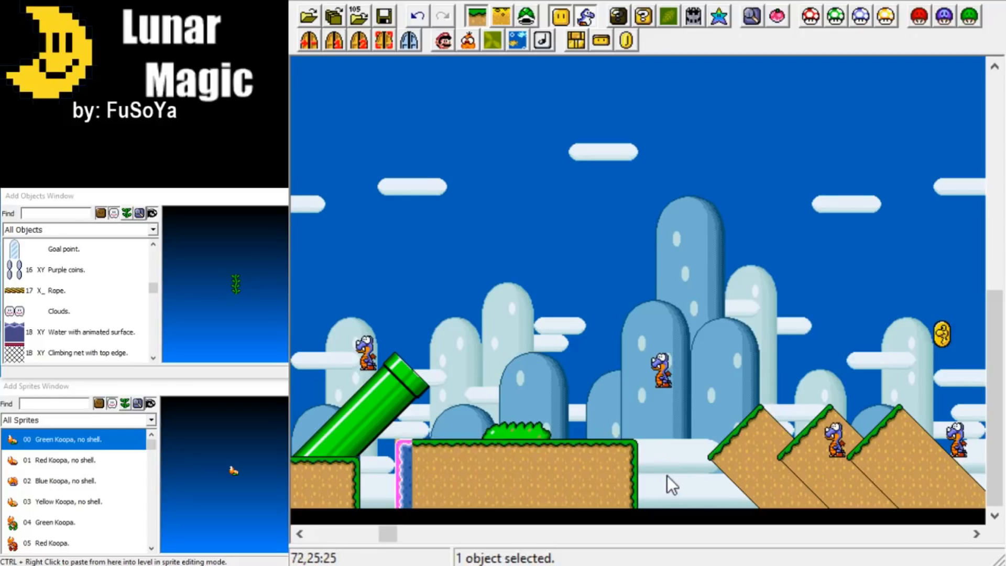
pyautogui.moveTo(671, 480); pyautogui.dragTo(408, 435)
pyautogui.click(503, 469)
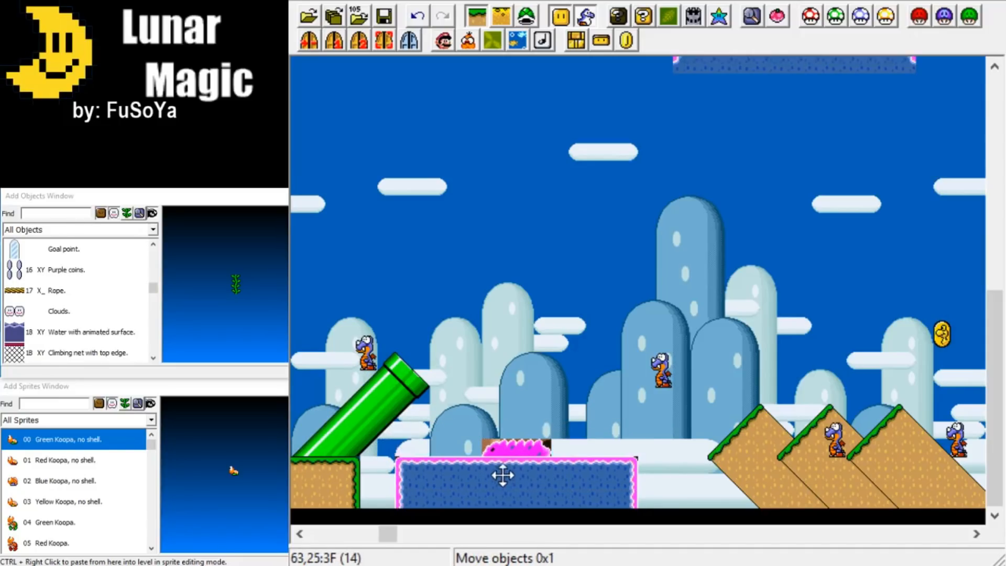
pyautogui.click(592, 407)
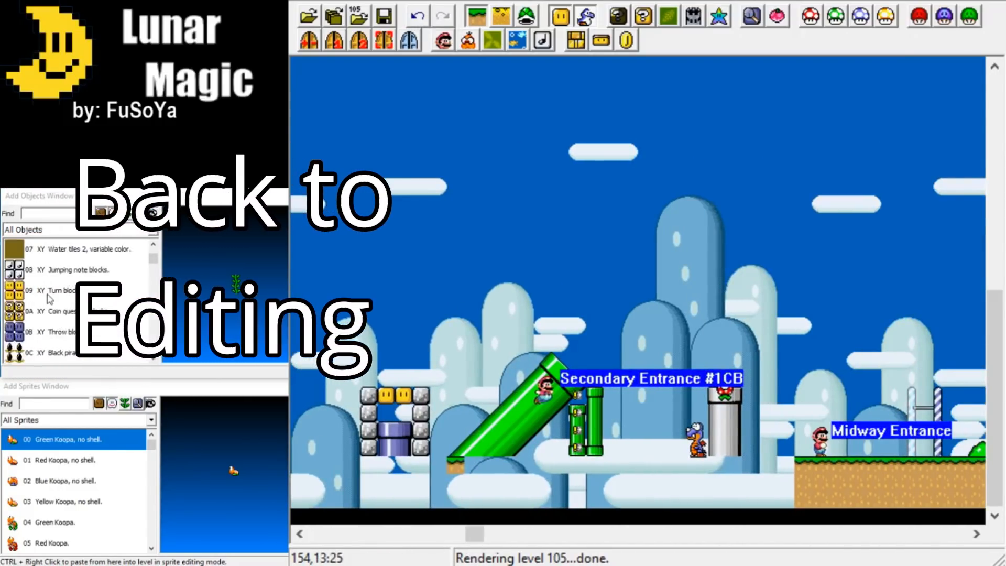
# Position a green vertical pipe with its end on top just past the diagonal ledges, shortened to about four tiles tall and resting at the level's bottom.
pyautogui.scroll(-20, 49, 299)
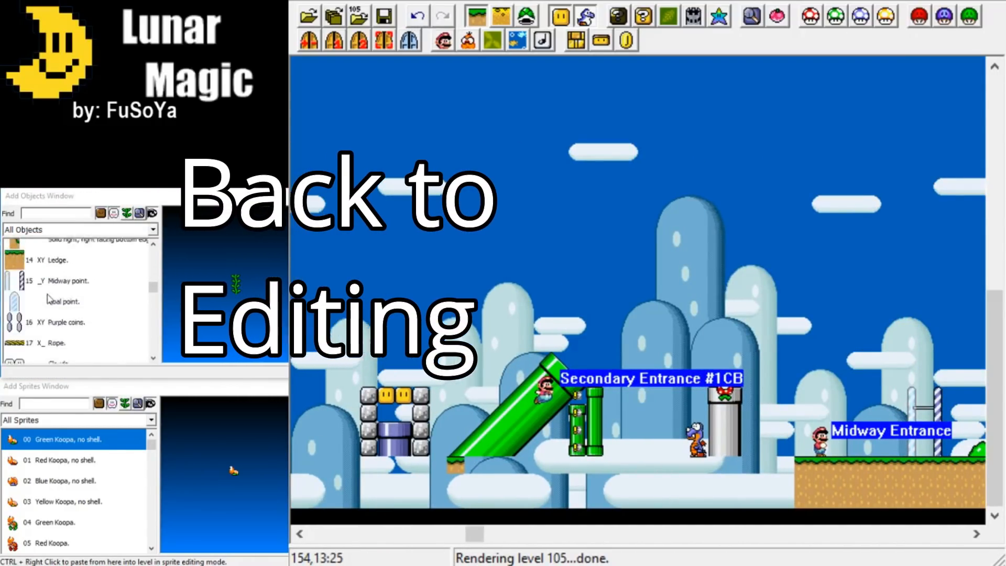
pyautogui.scroll(4, 49, 299)
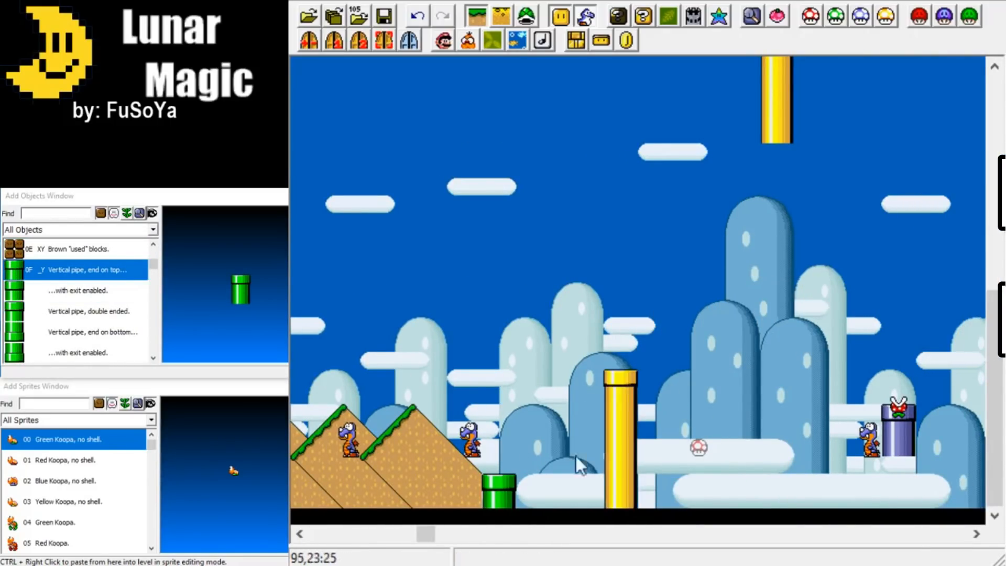
pyautogui.click(759, 292)
pyautogui.moveTo(512, 482); pyautogui.dragTo(502, 451)
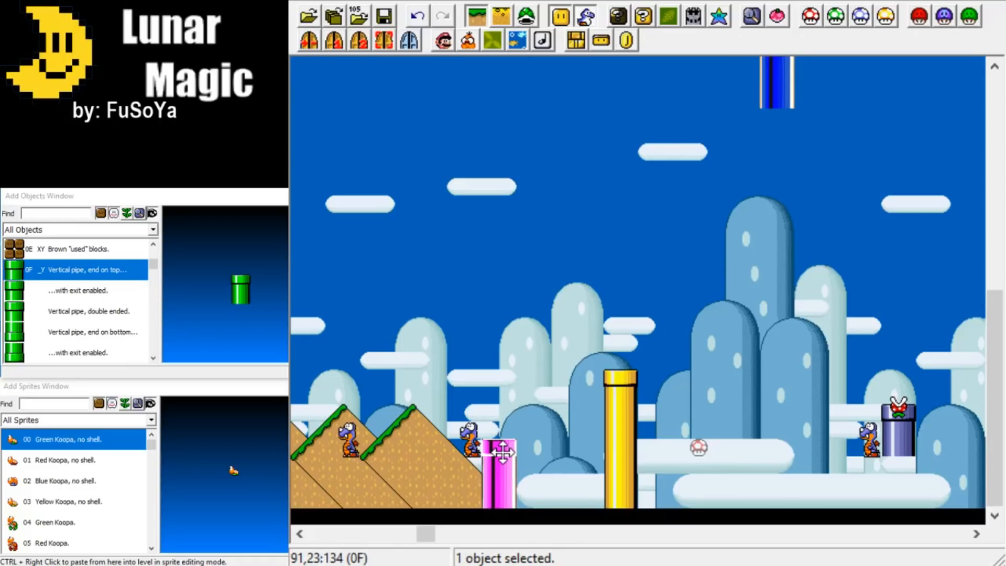
pyautogui.moveTo(502, 451); pyautogui.dragTo(515, 305)
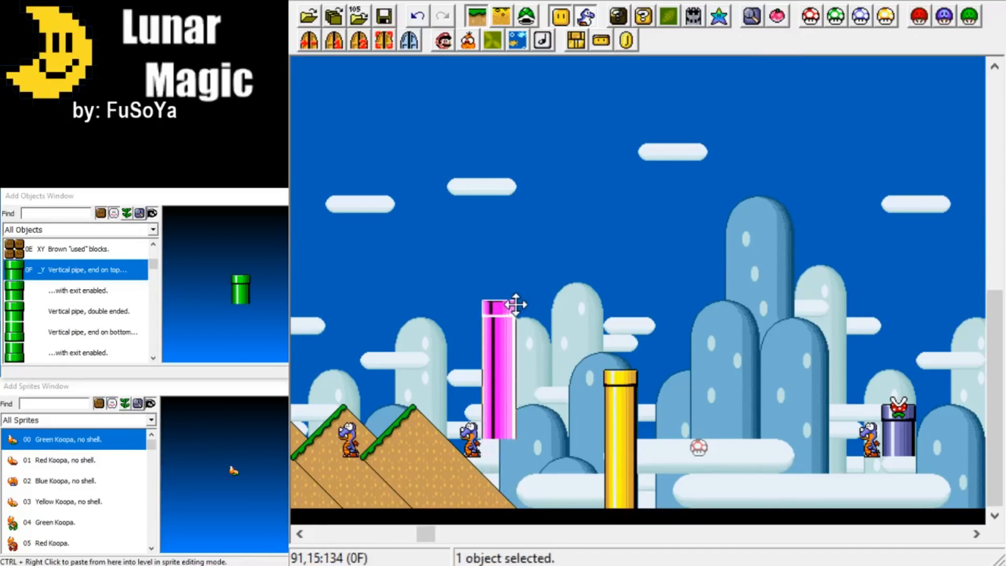
pyautogui.click(496, 434)
pyautogui.moveTo(496, 434); pyautogui.dragTo(500, 369)
pyautogui.moveTo(497, 305); pyautogui.dragTo(511, 454)
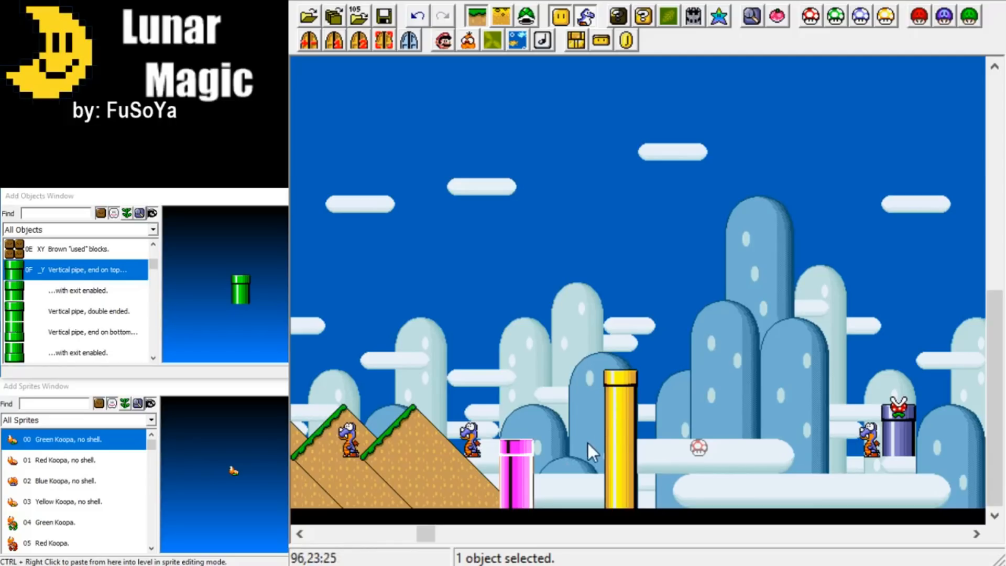
# Find Bullet machine among the Layer 1 objects and select it for placing.
pyautogui.moveTo(429, 536)
pyautogui.mouseDown()
pyautogui.moveTo(454, 532)
pyautogui.moveTo(444, 533)
pyautogui.mouseUp()
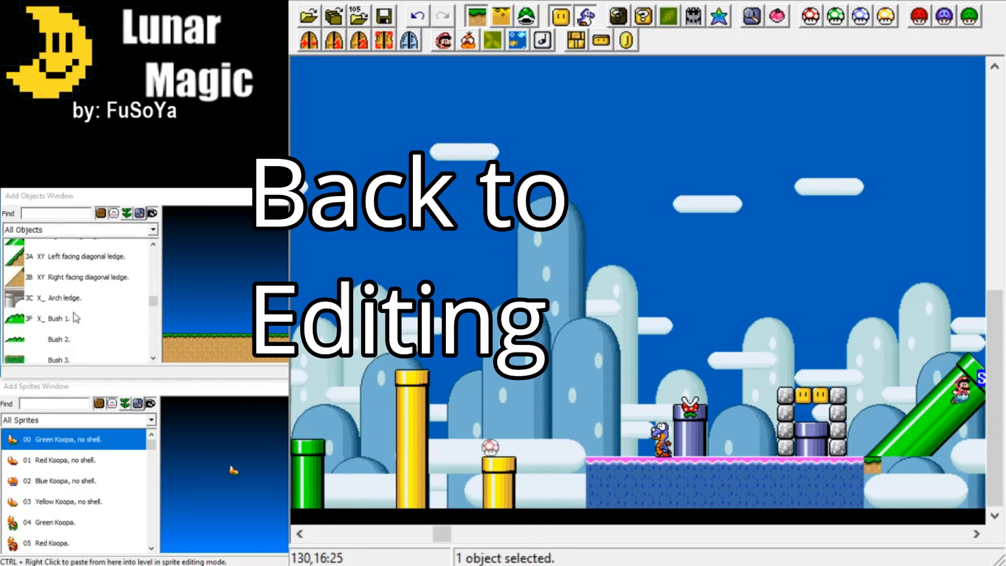
pyautogui.scroll(-3, 76, 314)
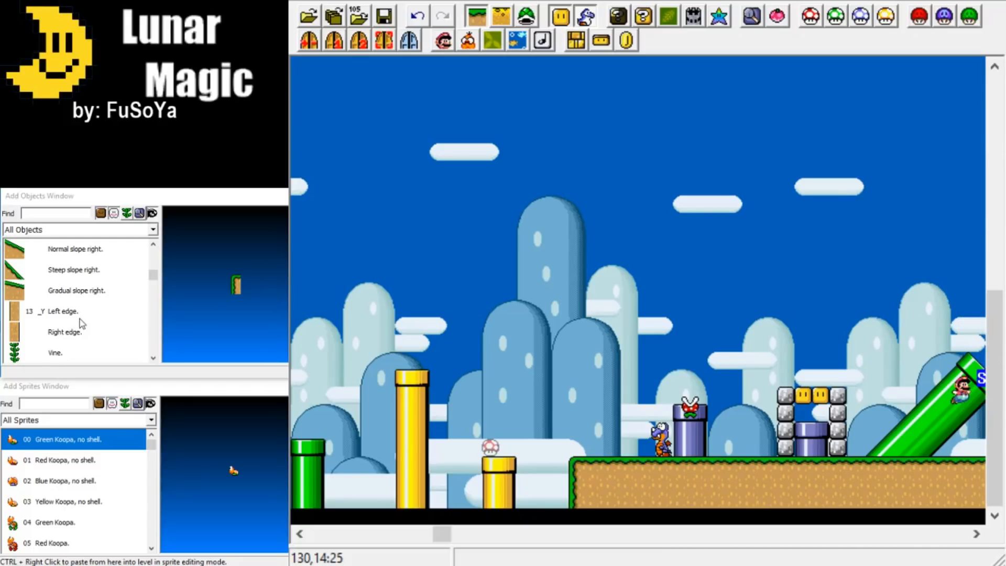
pyautogui.moveTo(442, 534); pyautogui.dragTo(468, 539)
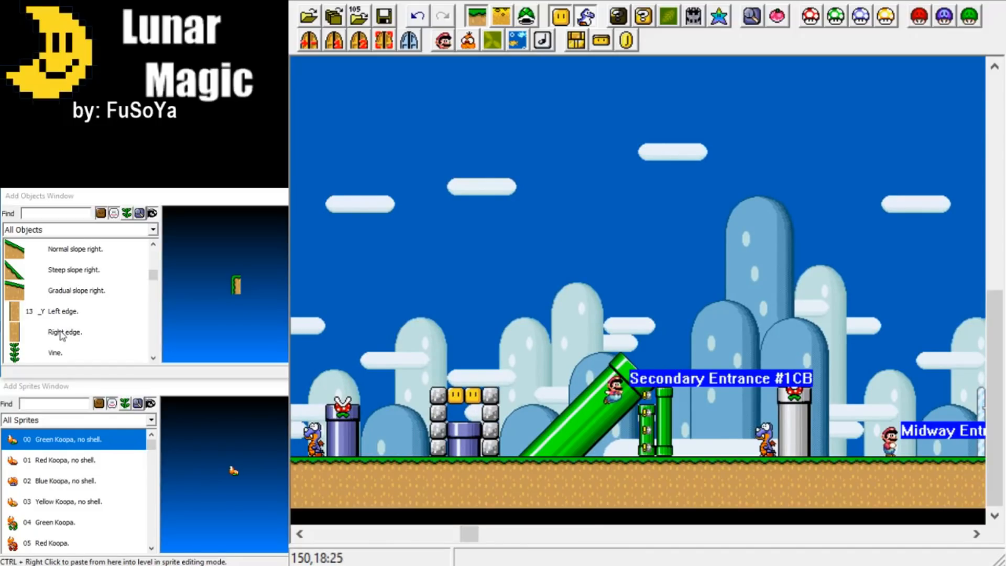
pyautogui.scroll(1, 61, 335)
pyautogui.scroll(1, 62, 335)
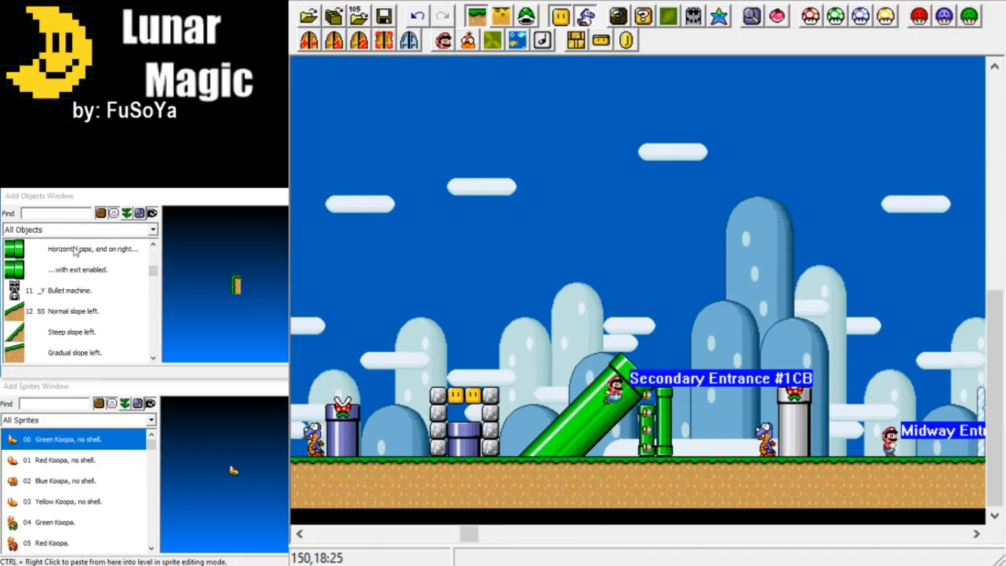
pyautogui.click(52, 292)
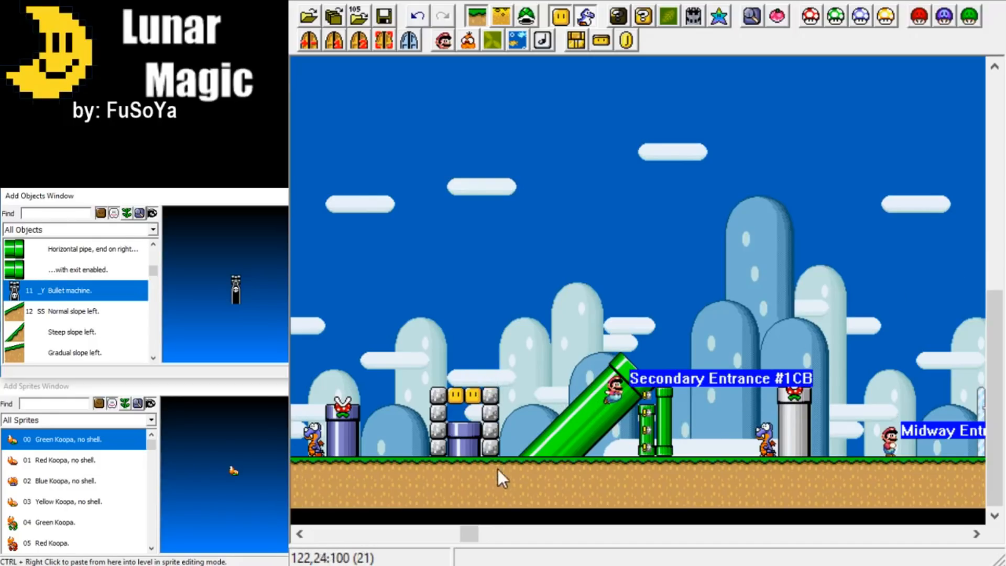
pyautogui.moveTo(467, 534); pyautogui.dragTo(441, 533)
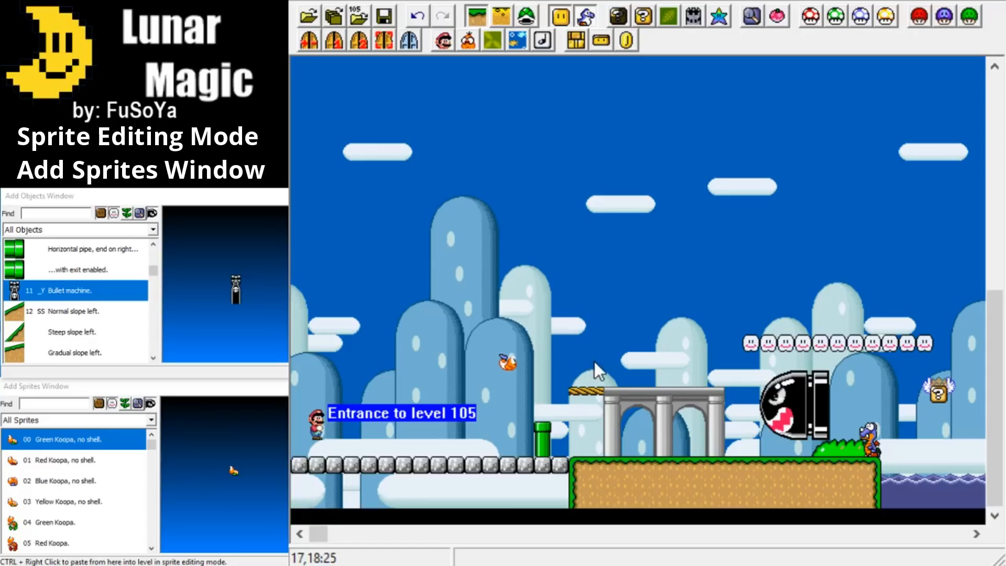
# Enable sprite editing mode and delete the small orange sprite floating near the short green pipe at the level's start.
pyautogui.click(529, 16)
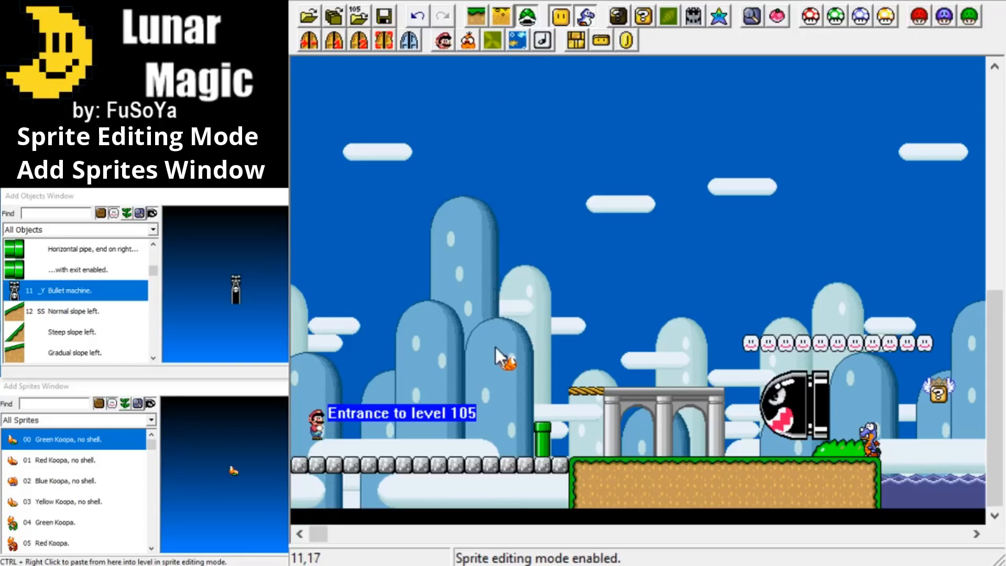
pyautogui.click(506, 363)
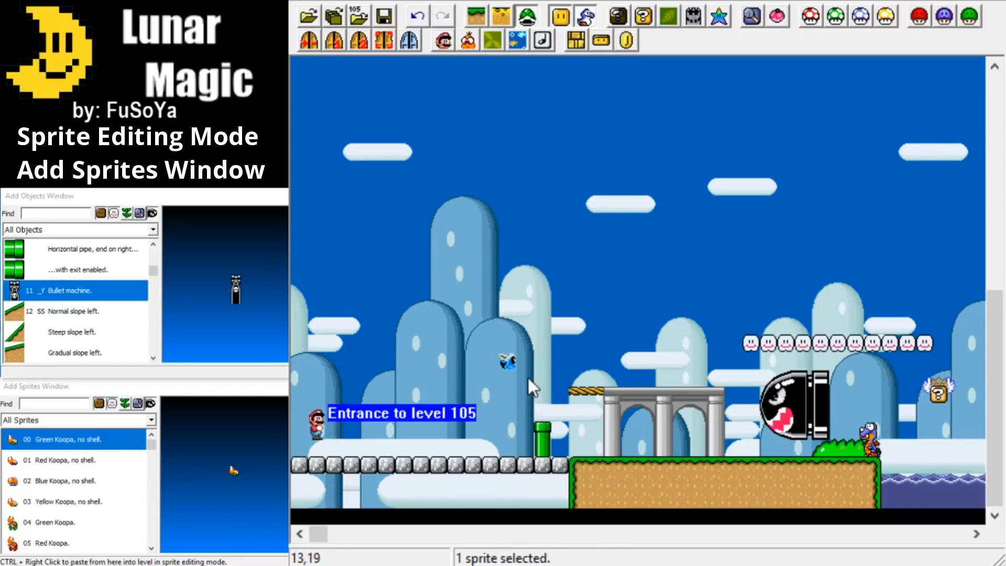
pyautogui.moveTo(509, 362)
pyautogui.mouseDown()
pyautogui.moveTo(500, 381)
pyautogui.moveTo(564, 324)
pyautogui.moveTo(494, 354)
pyautogui.mouseUp()
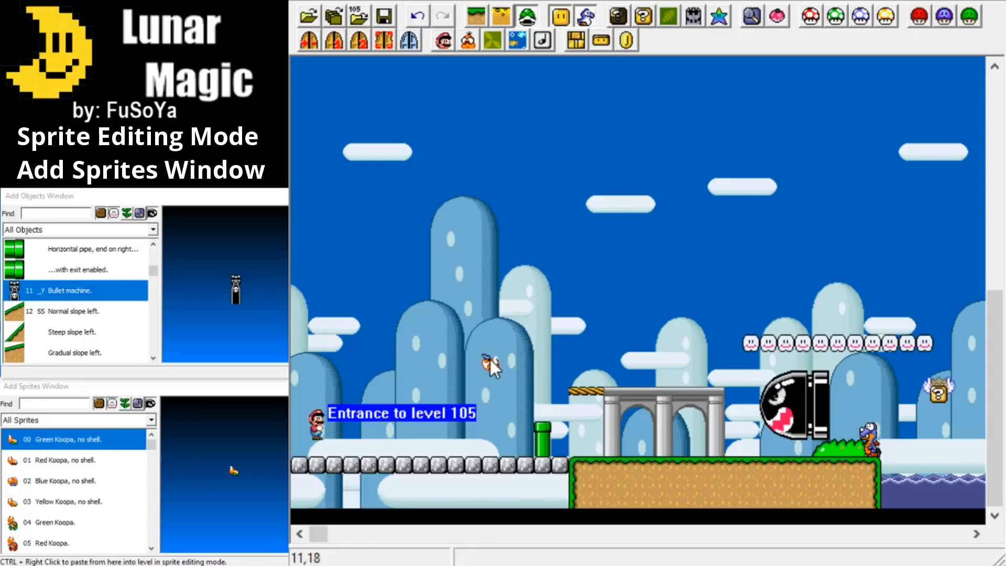
pyautogui.press('Delete')
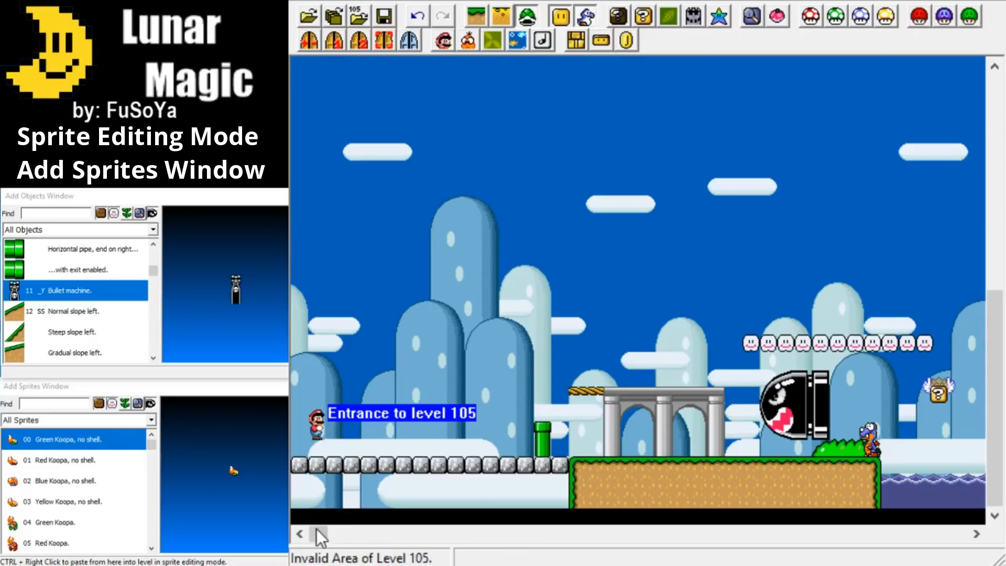
# Select the Banzai Bill, the dinosaur sprite beside the bush and the winged question block one after another.
pyautogui.moveTo(318, 539); pyautogui.dragTo(331, 537)
pyautogui.click(627, 411)
pyautogui.click(677, 392)
pyautogui.click(637, 404)
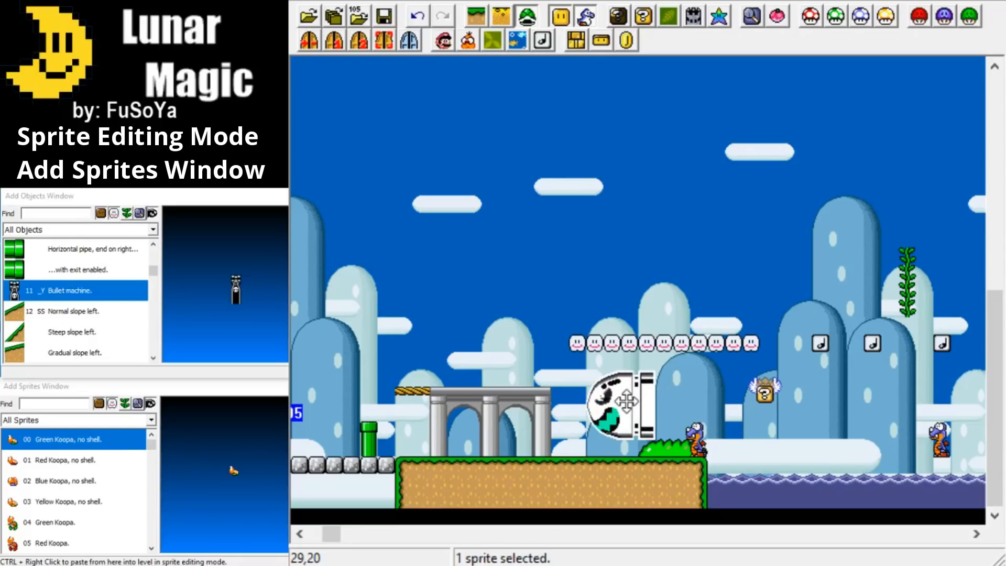
pyautogui.click(679, 401)
pyautogui.click(697, 438)
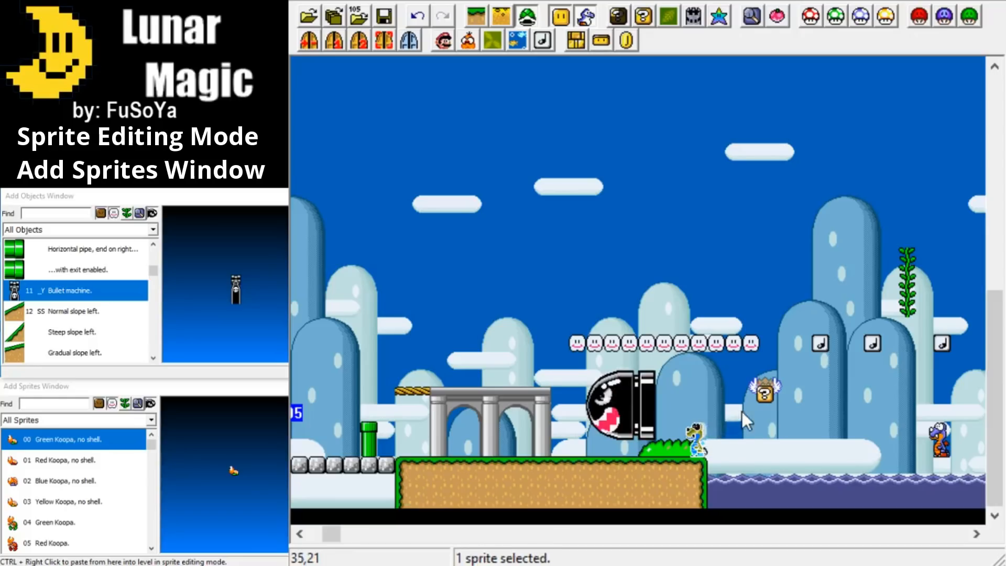
pyautogui.click(767, 396)
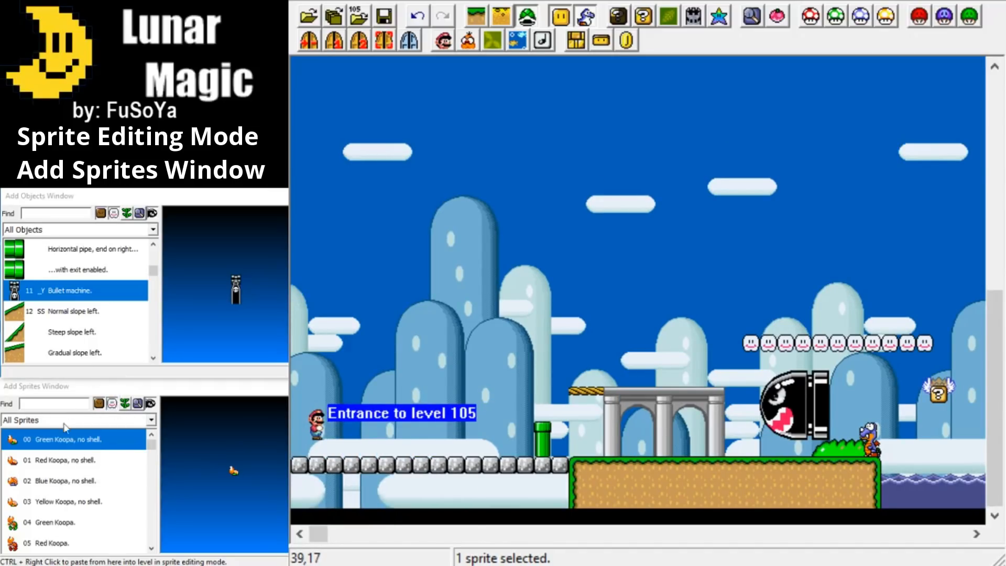
# Examine the All Sprites list from the Koopas through the items, flying blocks, platforms and Chucks to the special command sprites.
pyautogui.scroll(-1, 56, 499)
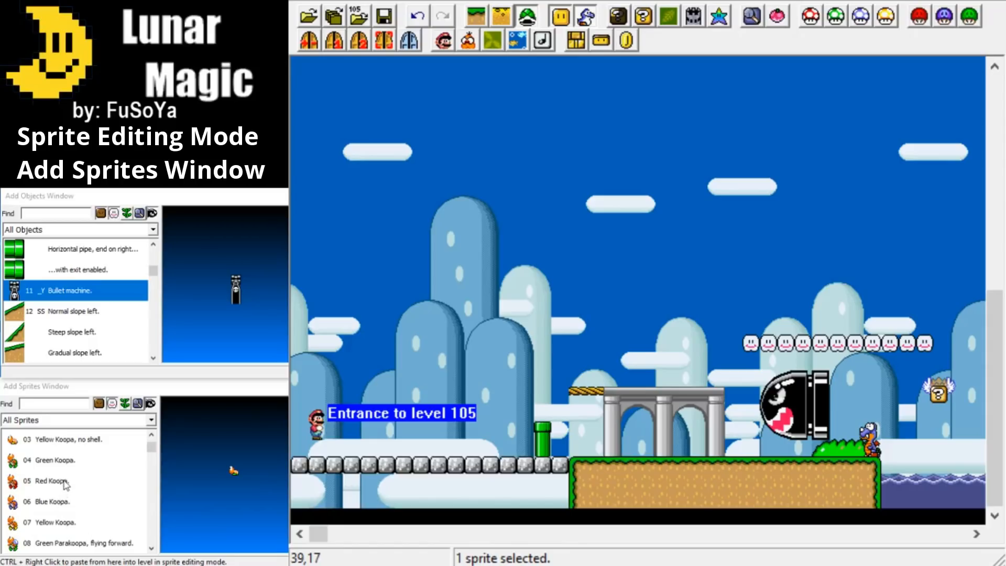
pyautogui.scroll(1, 64, 474)
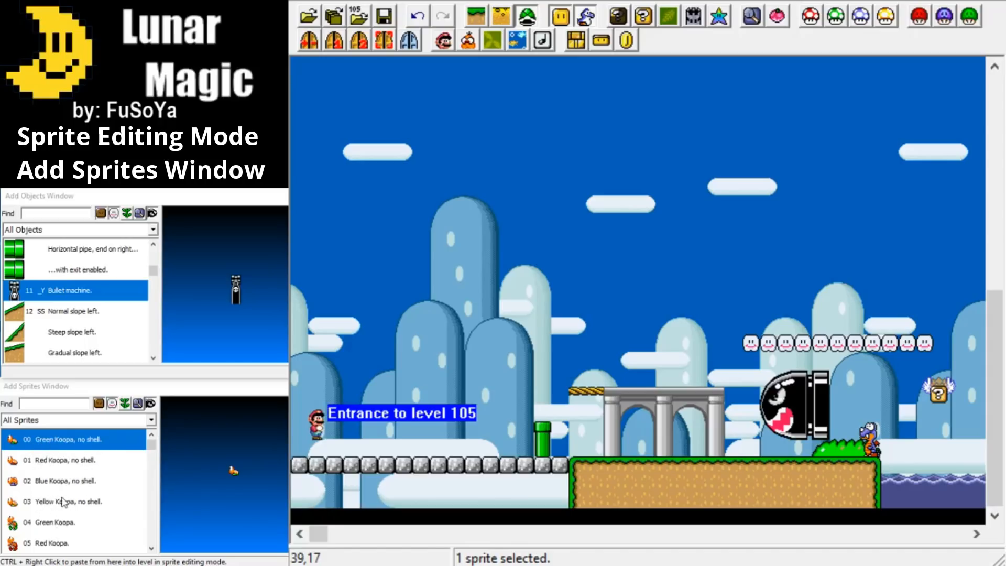
pyautogui.scroll(-1, 62, 502)
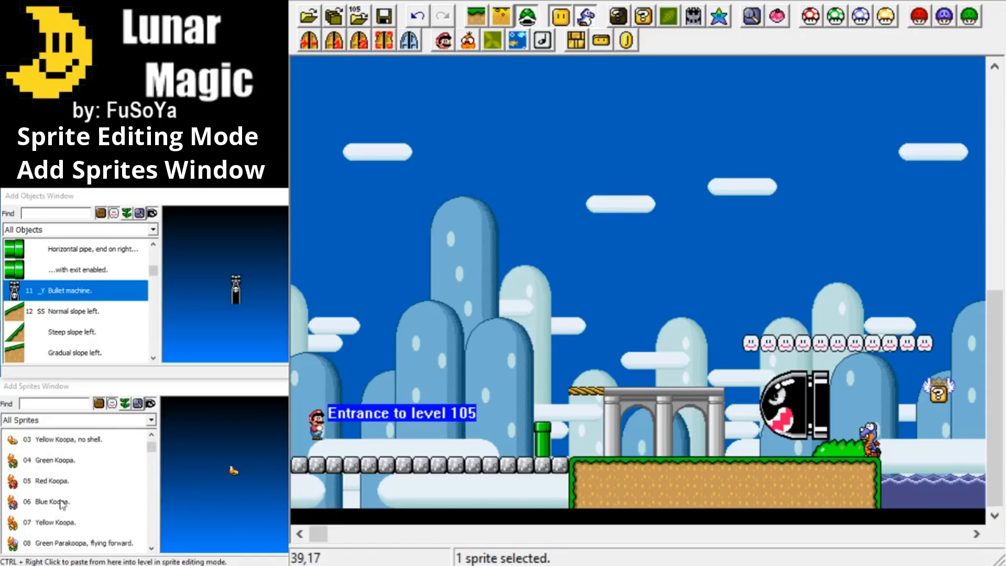
pyautogui.scroll(-2, 66, 502)
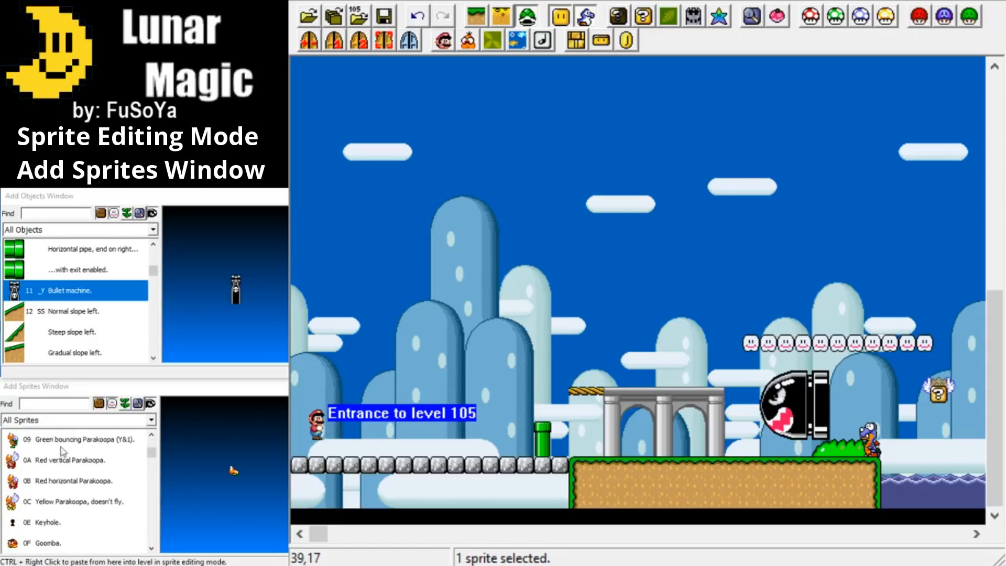
pyautogui.scroll(1, 45, 493)
pyautogui.scroll(-2, 47, 487)
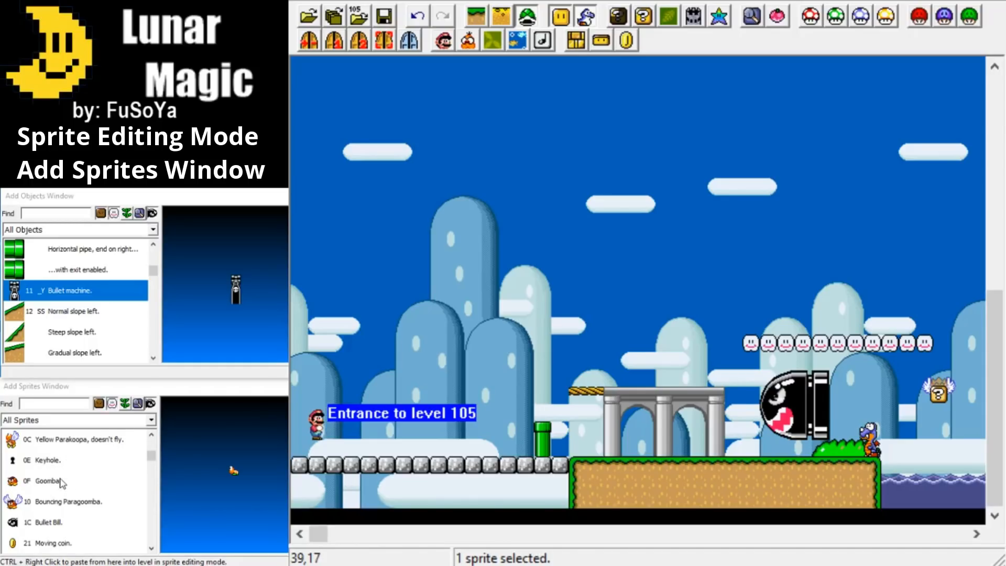
pyautogui.scroll(-1, 58, 497)
pyautogui.scroll(-1, 65, 516)
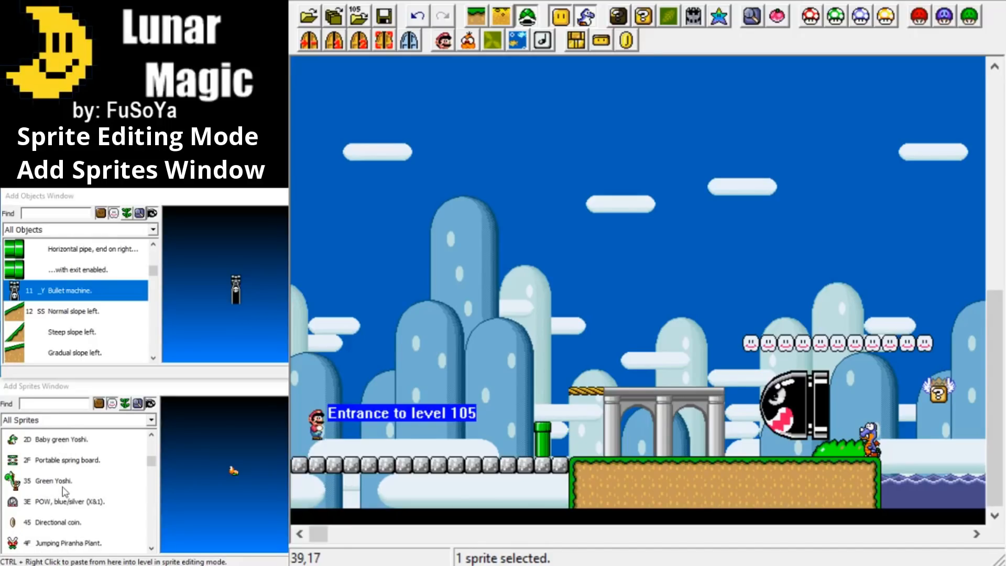
pyautogui.scroll(-1, 42, 485)
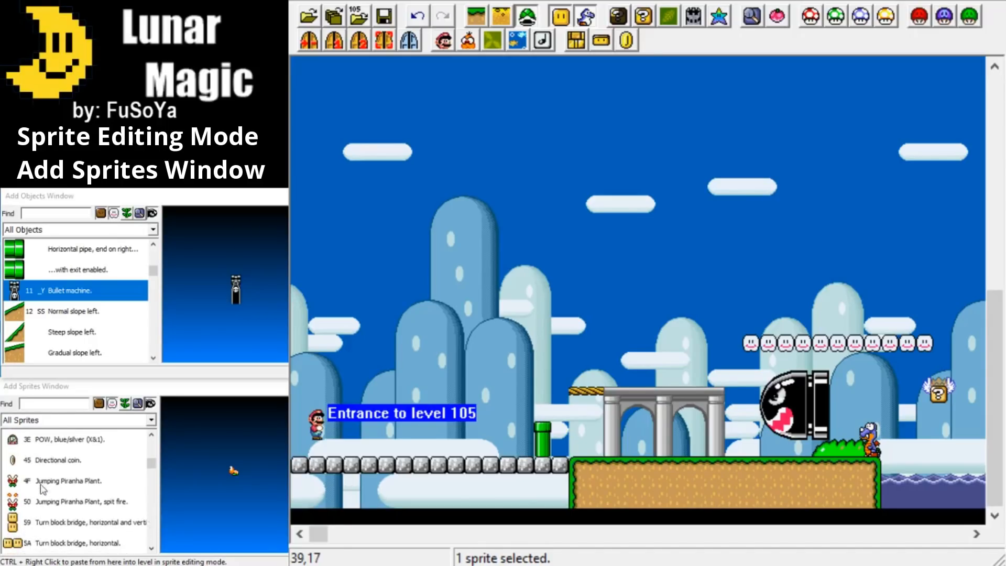
pyautogui.scroll(-3, 54, 487)
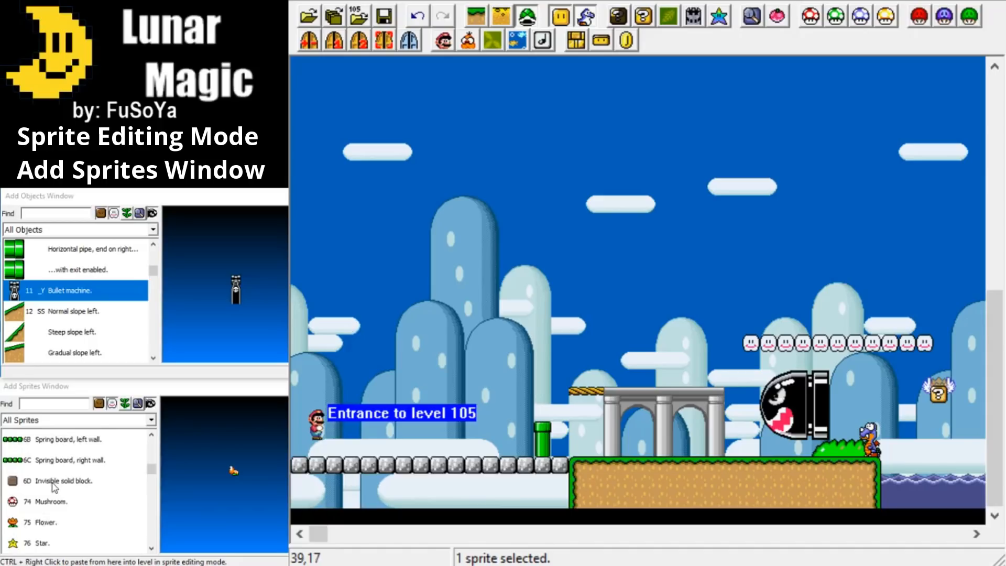
pyautogui.scroll(-4, 52, 486)
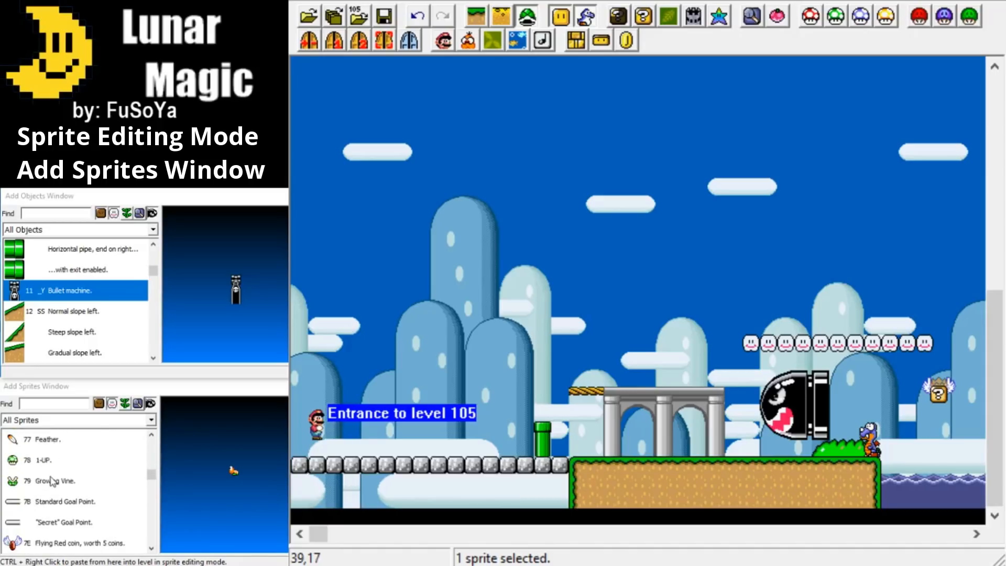
pyautogui.scroll(-1, 45, 524)
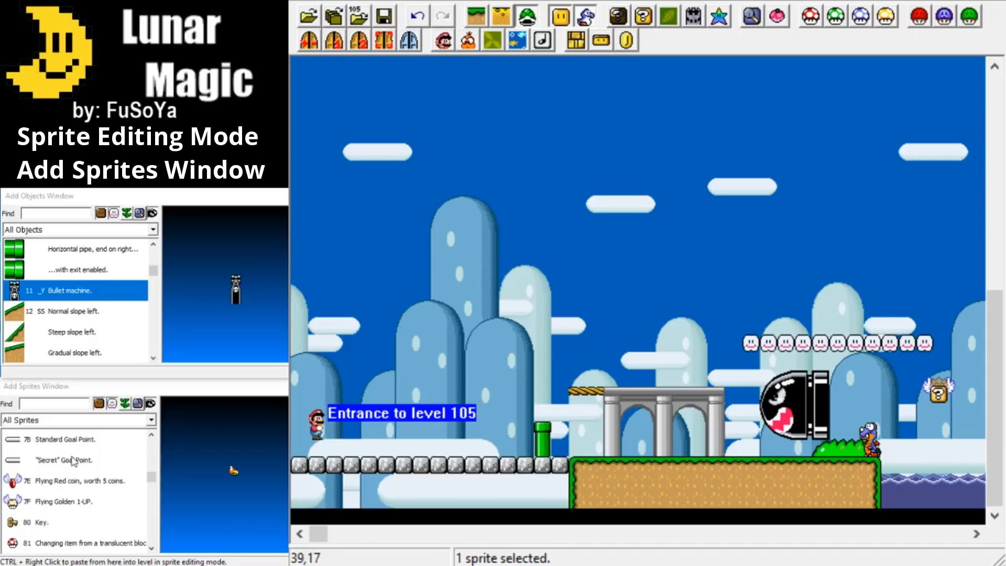
pyautogui.scroll(-1, 74, 460)
pyautogui.scroll(-1, 37, 522)
pyautogui.scroll(-2, 71, 477)
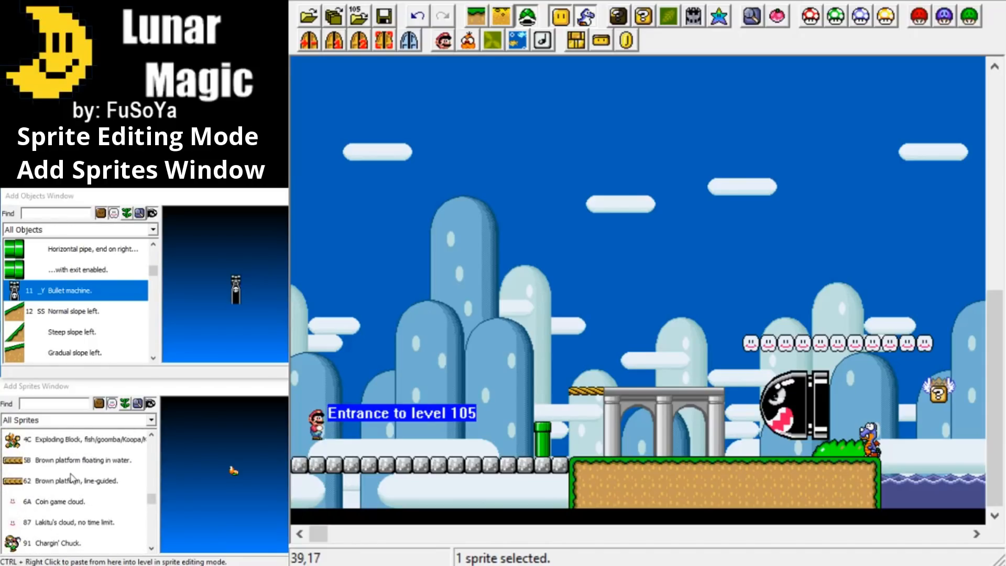
pyautogui.scroll(-2, 51, 503)
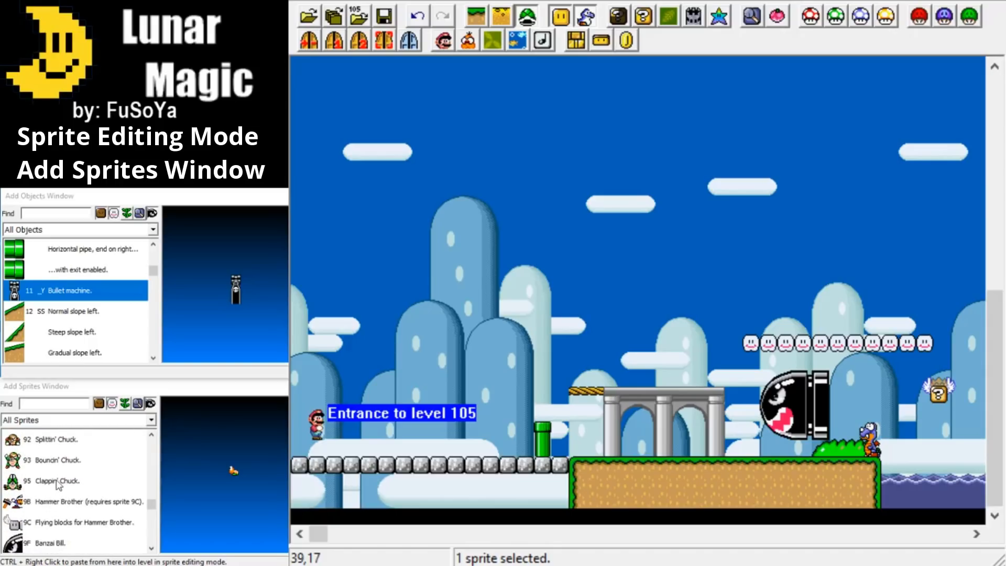
pyautogui.scroll(-4, 50, 522)
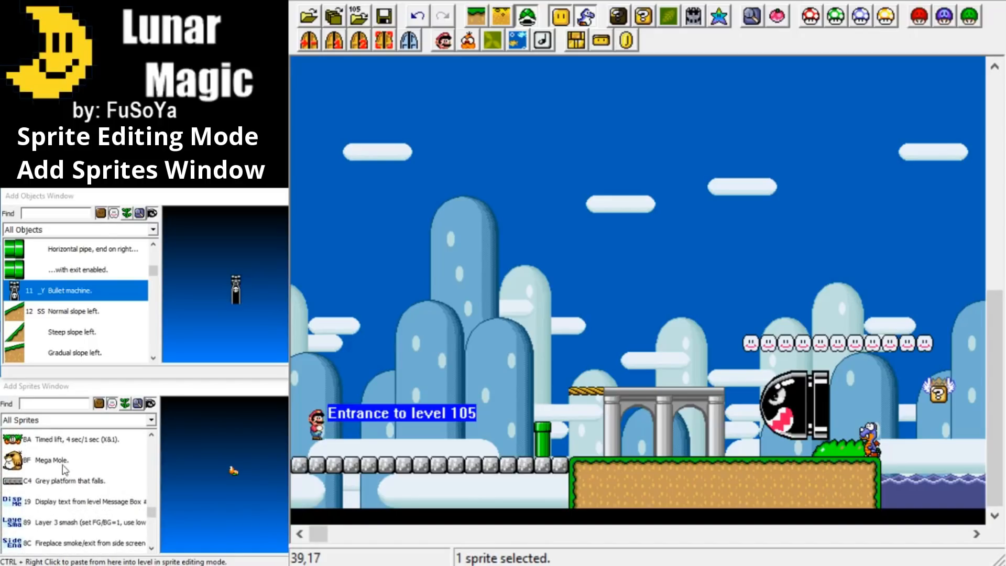
pyautogui.scroll(2, 63, 467)
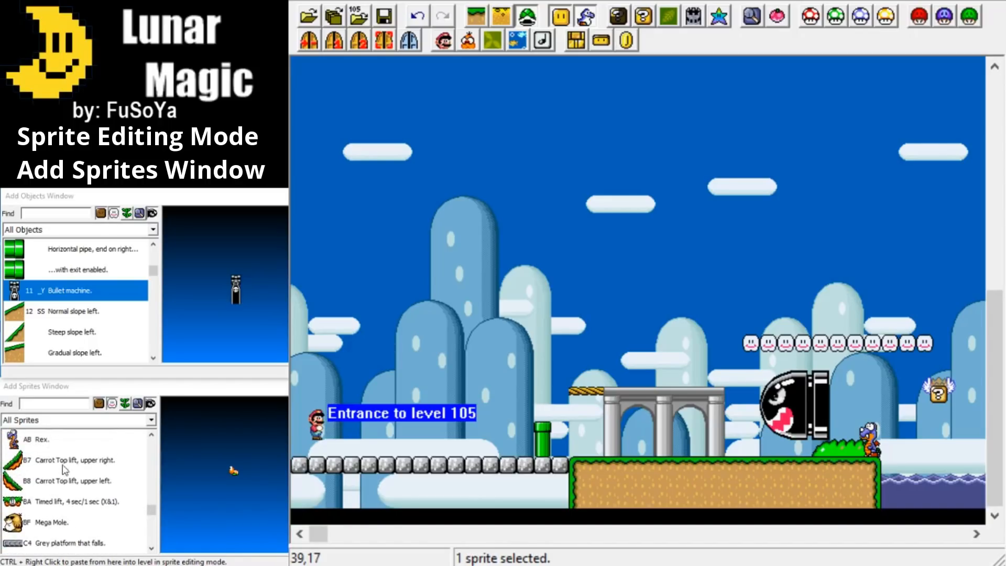
pyautogui.scroll(-1, 64, 467)
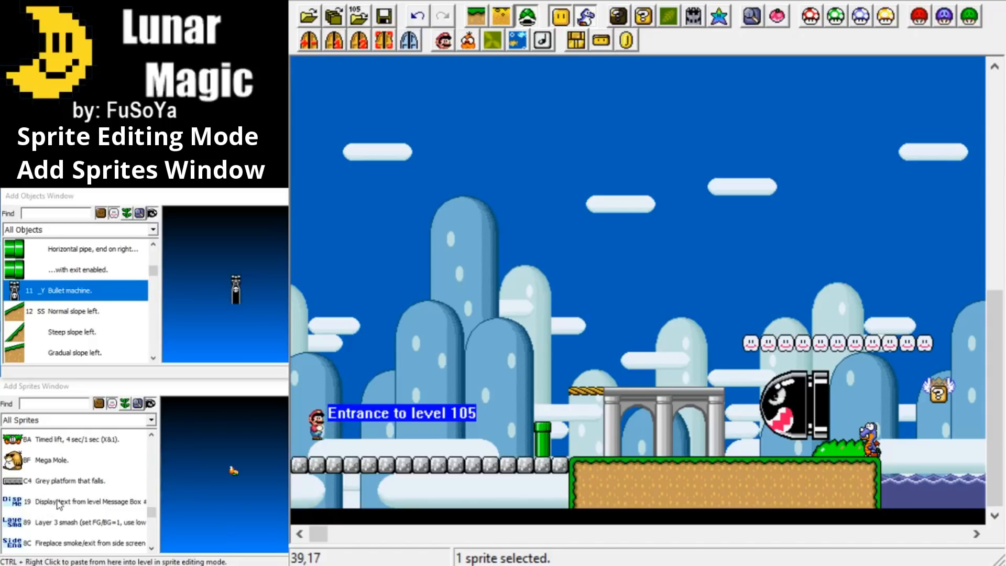
pyautogui.scroll(-1, 57, 504)
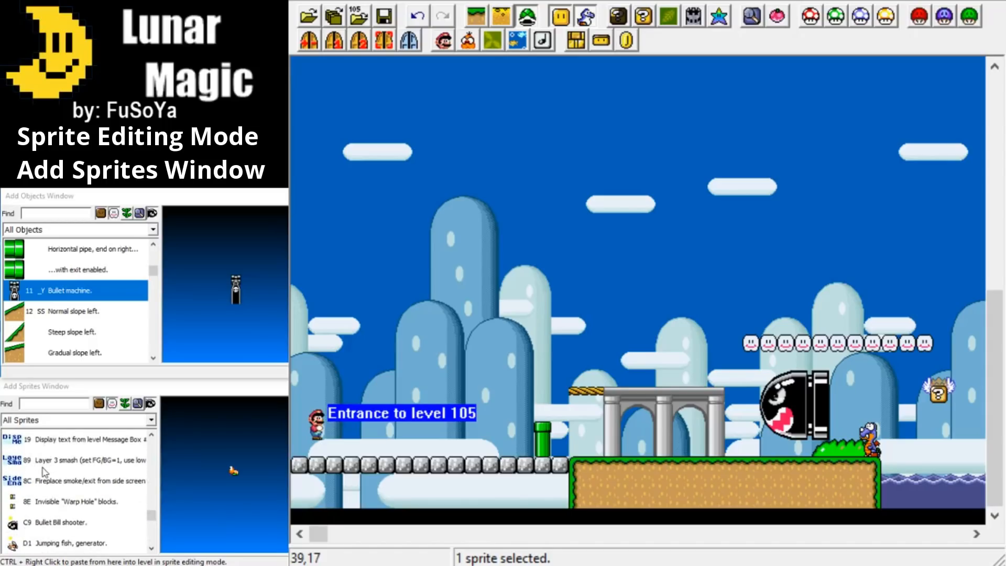
pyautogui.scroll(5, 45, 472)
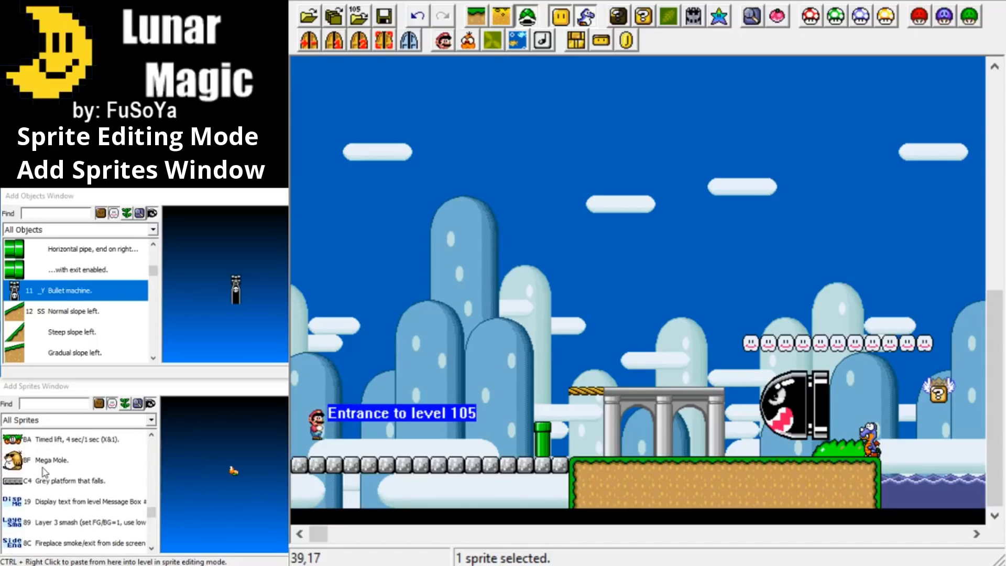
pyautogui.scroll(2, 44, 471)
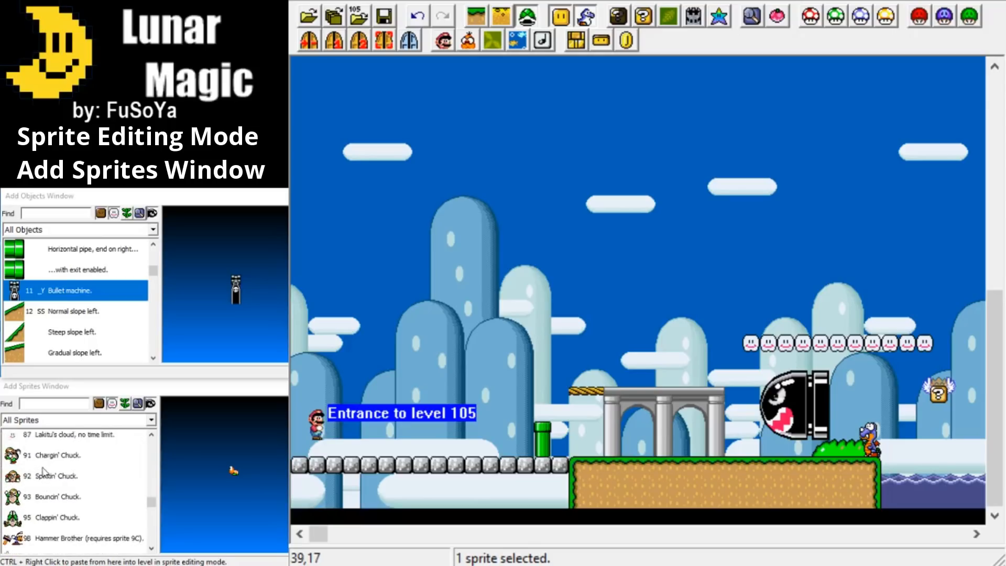
pyautogui.scroll(-2, 44, 472)
pyautogui.scroll(1, 44, 471)
pyautogui.scroll(2, 45, 471)
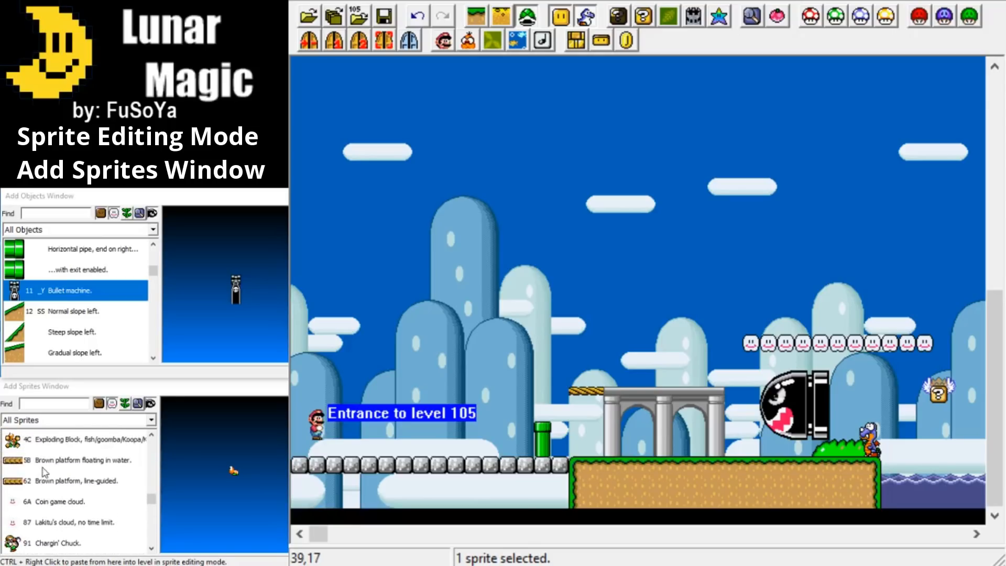
pyautogui.scroll(6, 45, 472)
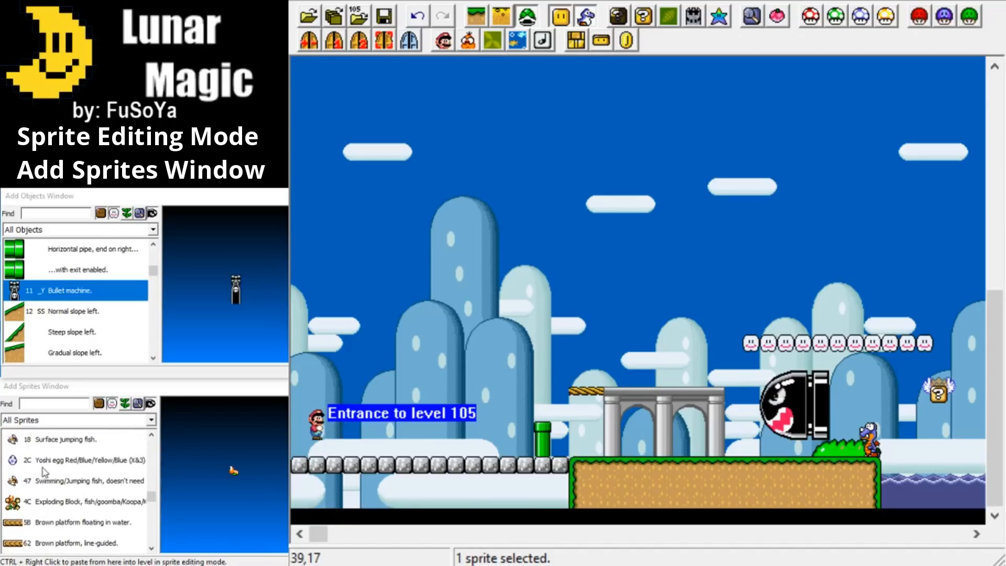
pyautogui.scroll(2, 45, 471)
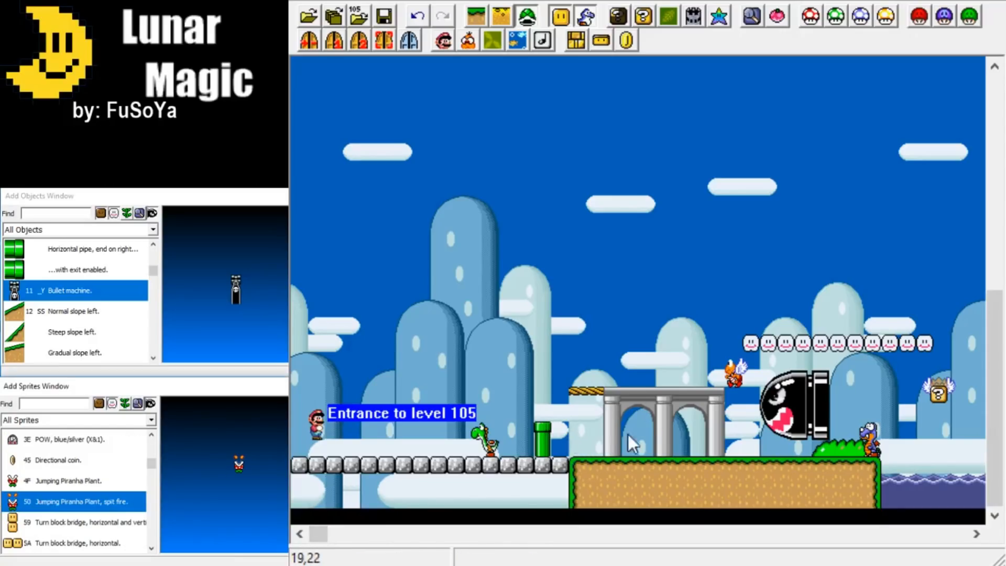
# Place a Jumping Piranha Plant on the green pipe past the diagonal ledges and a Brown platform floating in the water before the diagonal pipe.
pyautogui.moveTo(318, 533); pyautogui.dragTo(414, 533)
pyautogui.moveTo(615, 429); pyautogui.dragTo(529, 377)
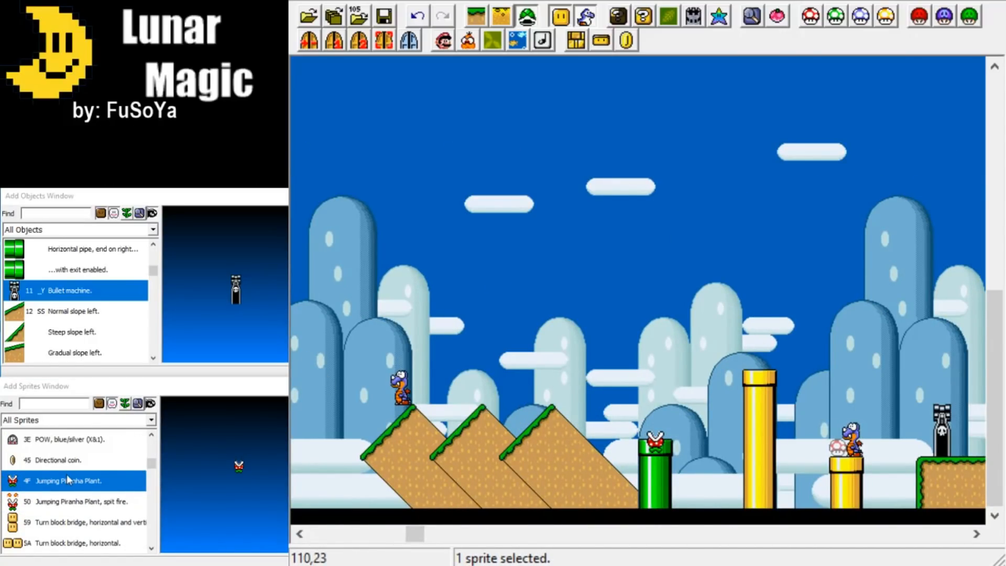
pyautogui.scroll(-10, 67, 474)
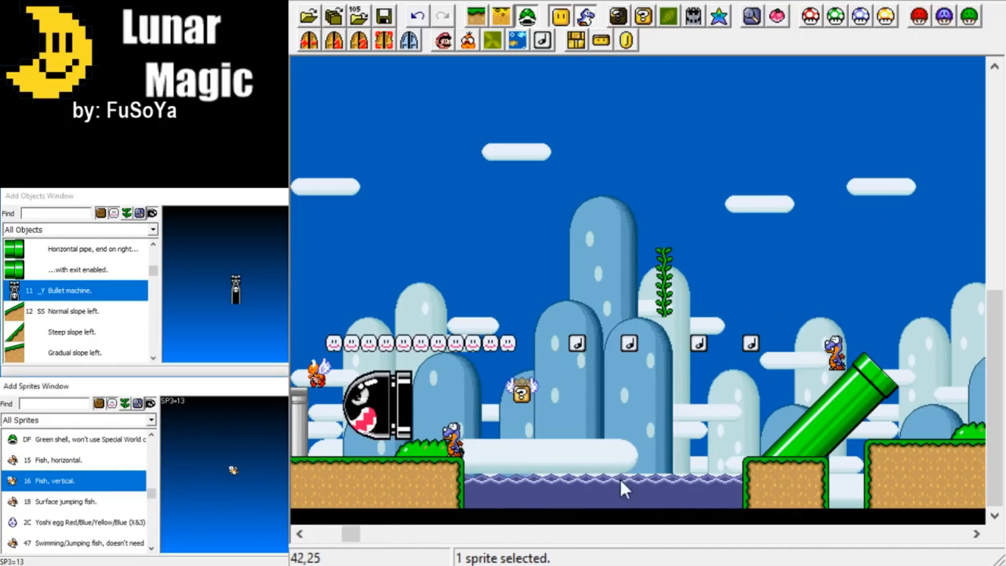
pyautogui.scroll(-10, 229, 470)
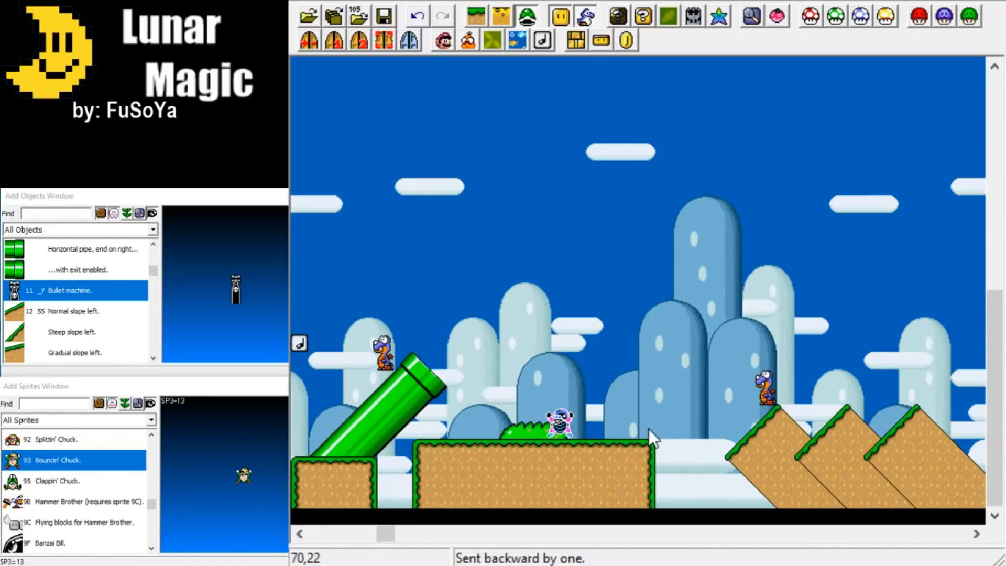
# Attach a spring board sprite to the left side of the tall yellow pipe.
pyautogui.scroll(5, 79, 492)
pyautogui.moveTo(385, 533); pyautogui.dragTo(412, 527)
pyautogui.scroll(5, 62, 500)
pyautogui.scroll(5, 62, 500)
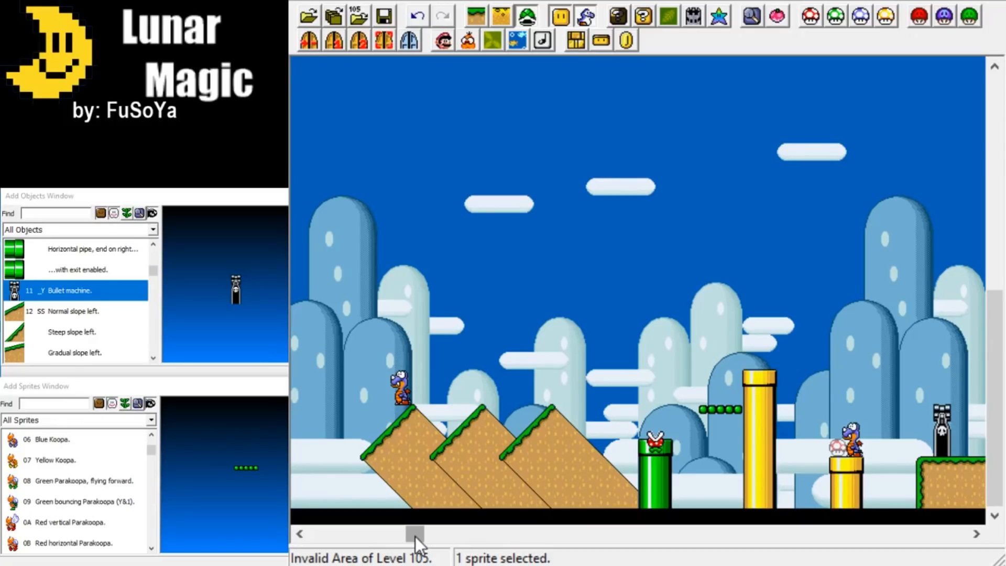
# Place a Bullet Bill sprite above the first bullet machine past the short yellow pipe.
pyautogui.moveTo(417, 532); pyautogui.dragTo(445, 533)
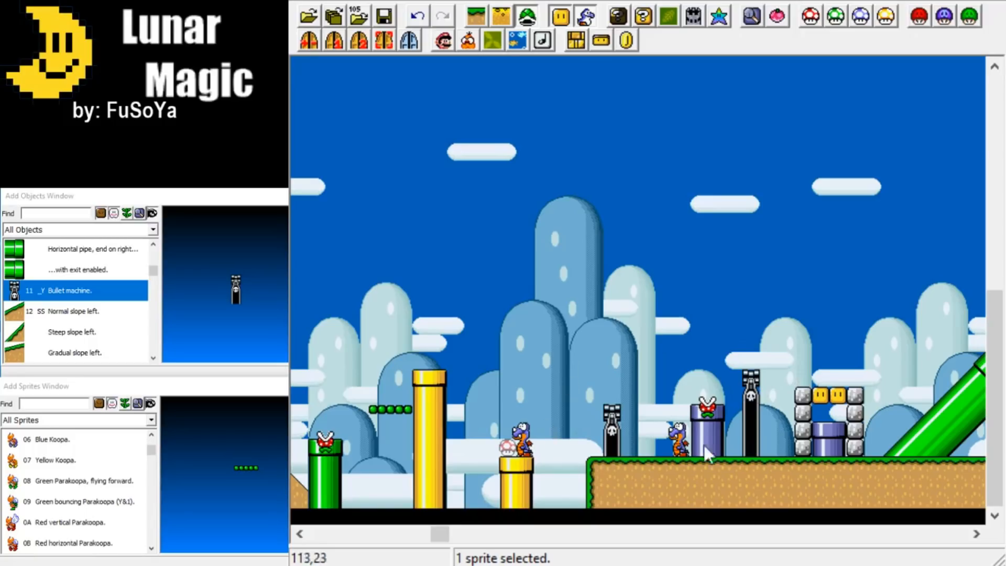
pyautogui.scroll(-1, 94, 488)
pyautogui.scroll(-3, 94, 489)
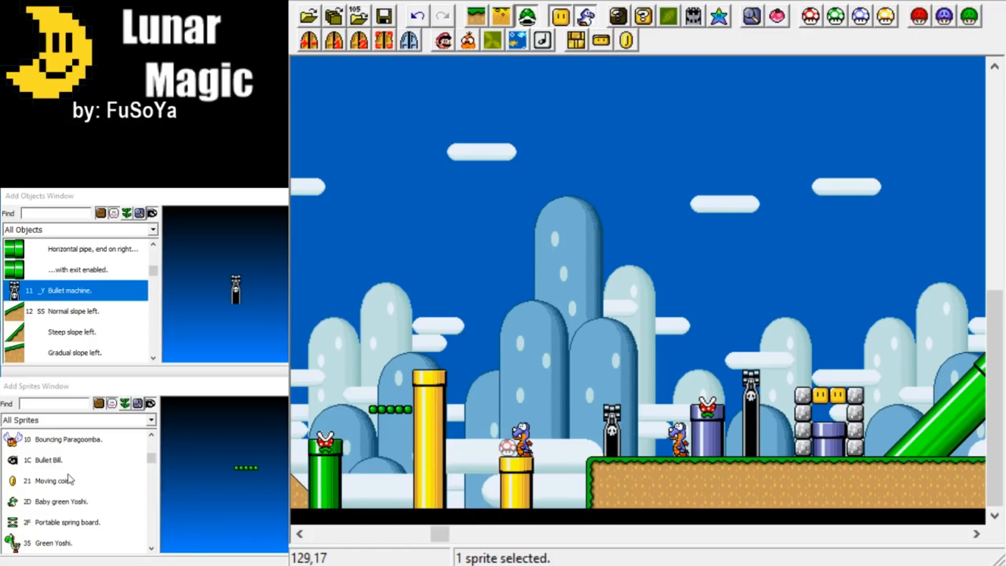
pyautogui.click(47, 463)
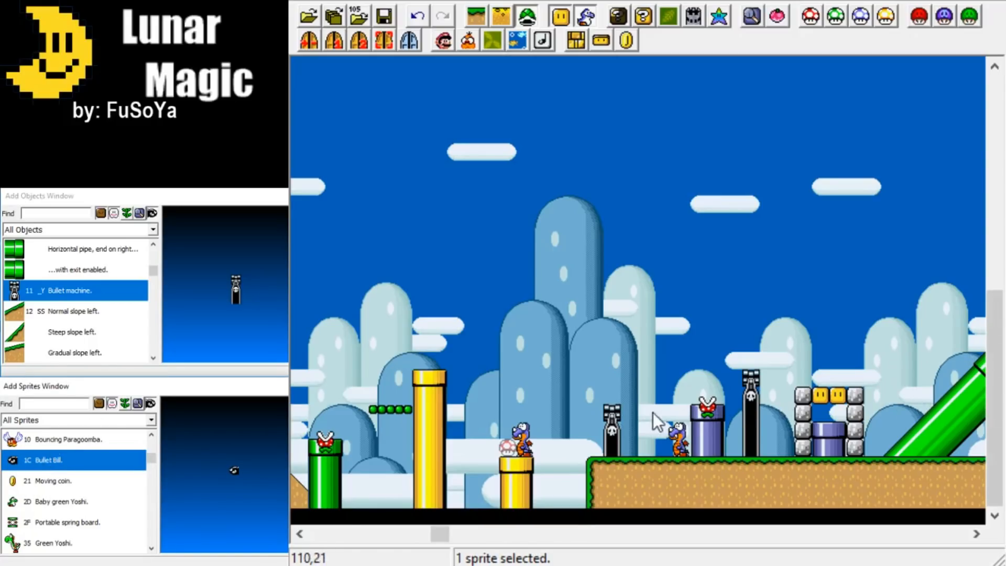
pyautogui.rightClick(611, 360)
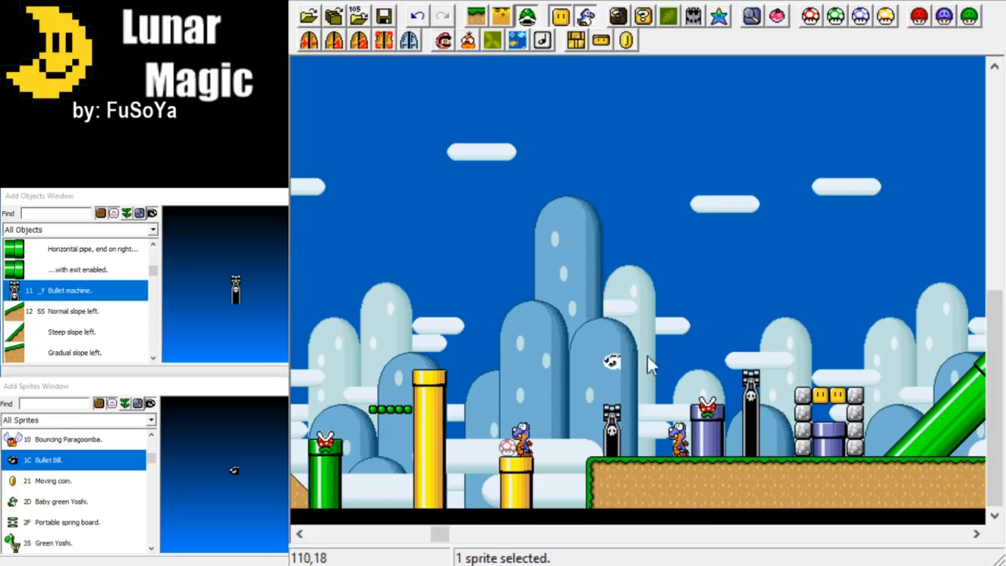
# Move the Bullet Bill over the two yellow blocks, and back to just above the tall yellow pipe.
pyautogui.click(639, 334)
pyautogui.moveTo(612, 360)
pyautogui.mouseDown()
pyautogui.moveTo(612, 419)
pyautogui.moveTo(602, 411)
pyautogui.moveTo(615, 359)
pyautogui.moveTo(629, 357)
pyautogui.mouseUp()
pyautogui.click(630, 359)
pyautogui.moveTo(631, 359); pyautogui.dragTo(825, 347)
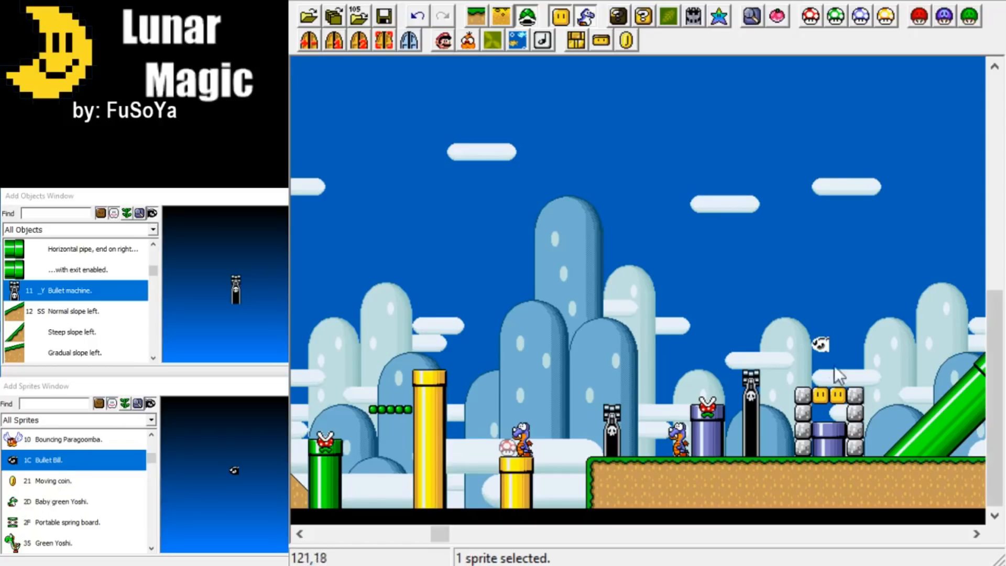
pyautogui.moveTo(819, 343); pyautogui.dragTo(432, 336)
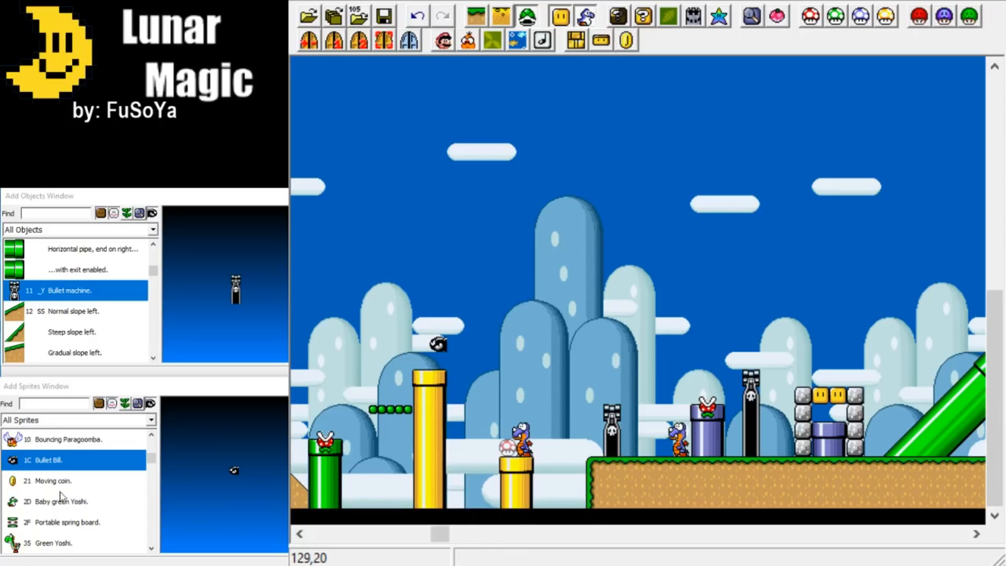
# Place a Mega Mole sprite on the ground between the diagonal green pipe and the grey pipe.
pyautogui.scroll(-3, 60, 495)
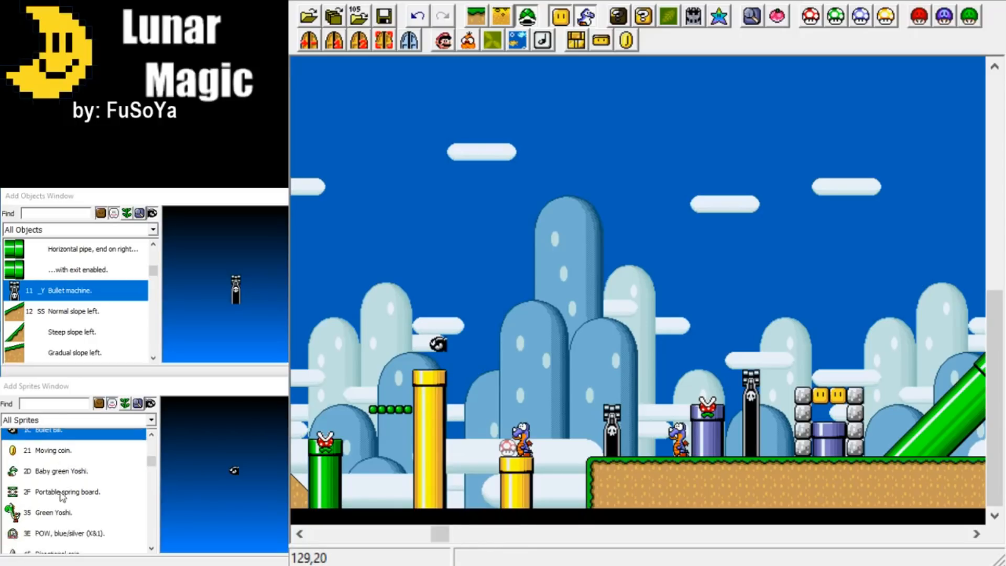
pyautogui.scroll(-6, 60, 494)
pyautogui.scroll(-5, 60, 495)
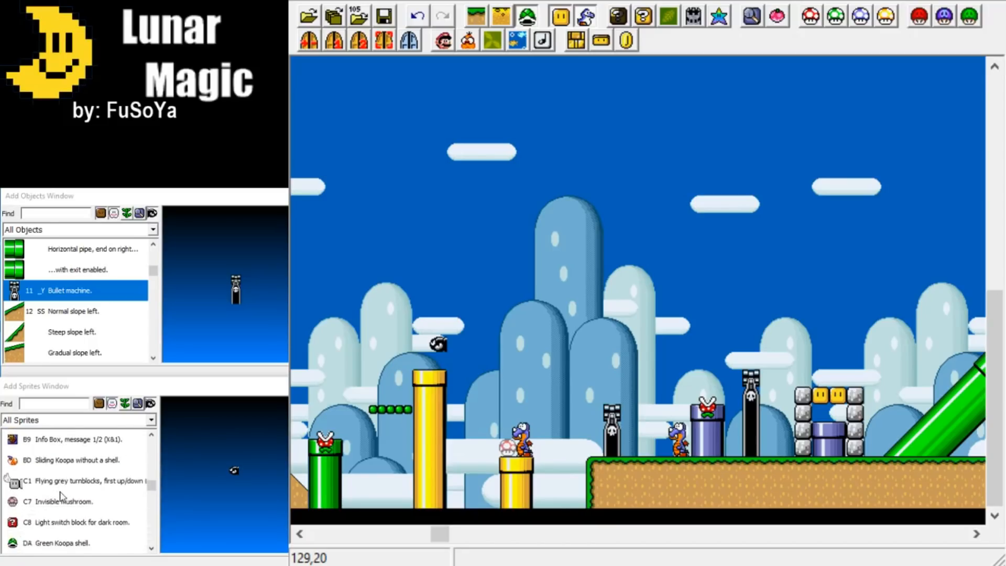
pyautogui.scroll(-5, 60, 495)
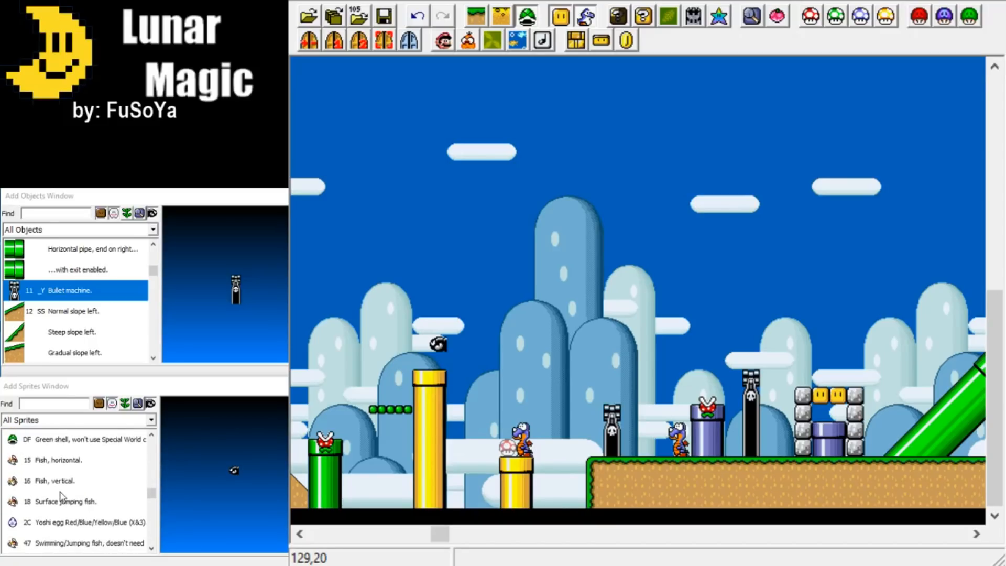
pyautogui.scroll(-5, 60, 495)
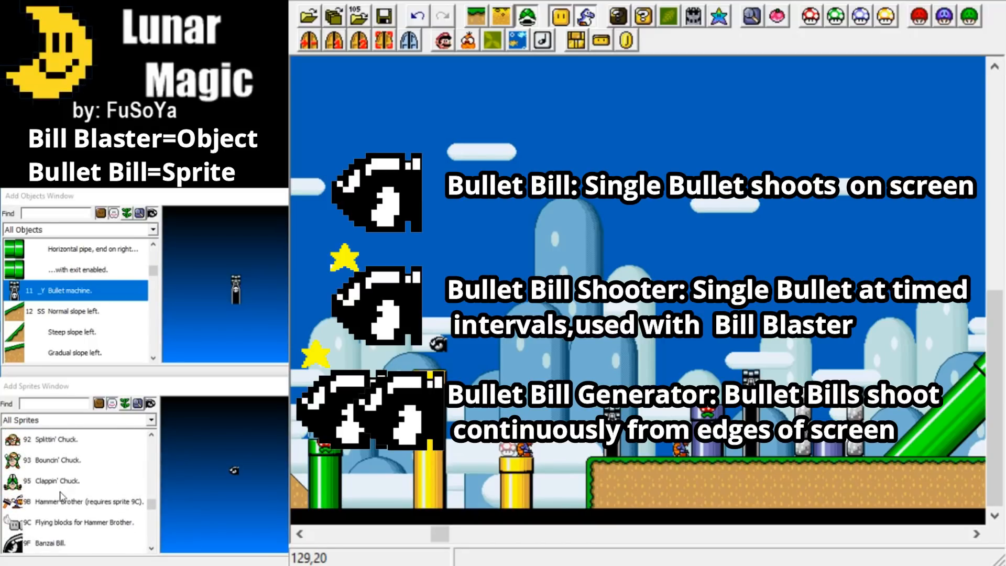
pyautogui.scroll(-4, 62, 497)
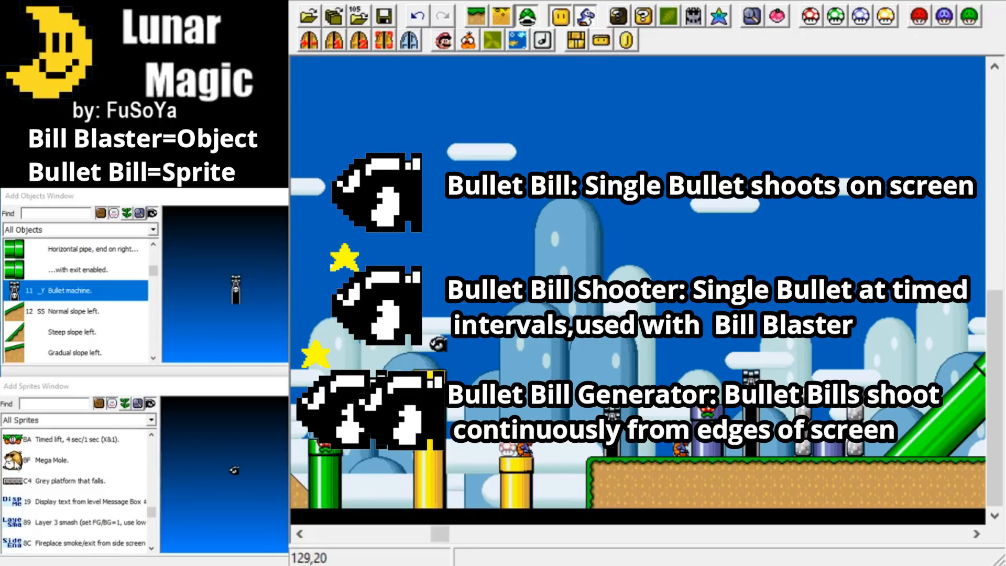
pyautogui.click(23, 464)
pyautogui.moveTo(443, 533); pyautogui.dragTo(474, 530)
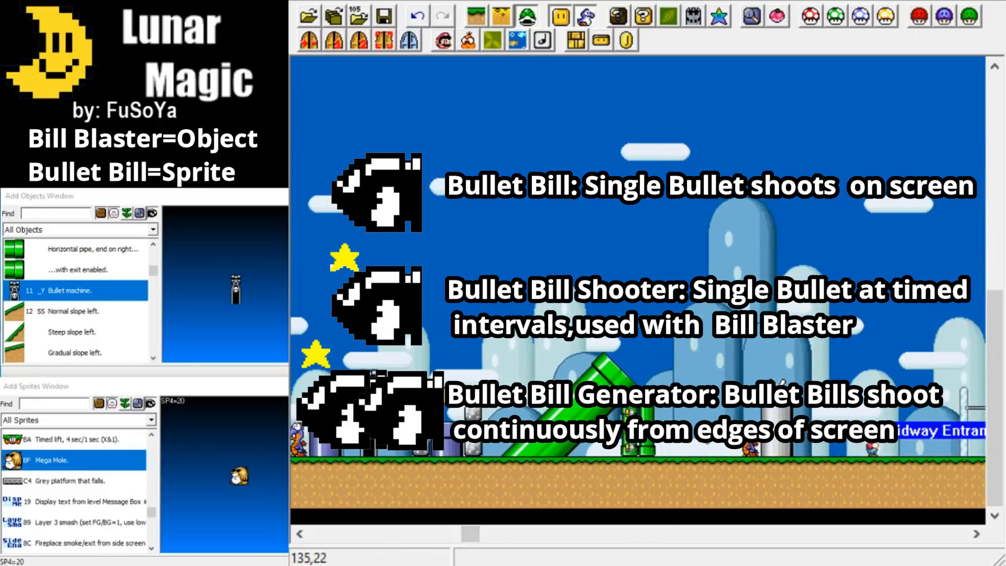
pyautogui.rightClick(695, 425)
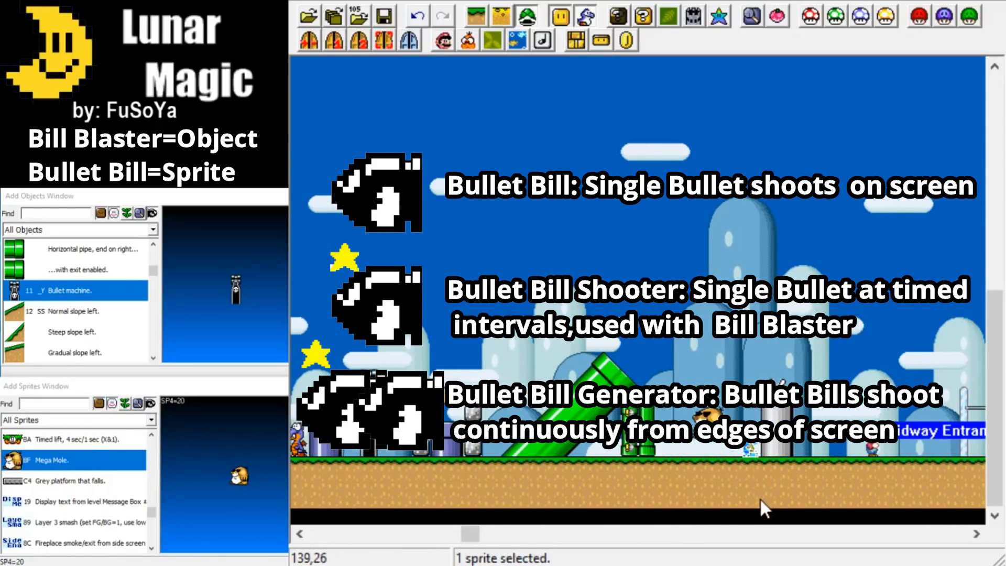
pyautogui.moveTo(702, 433); pyautogui.dragTo(688, 453)
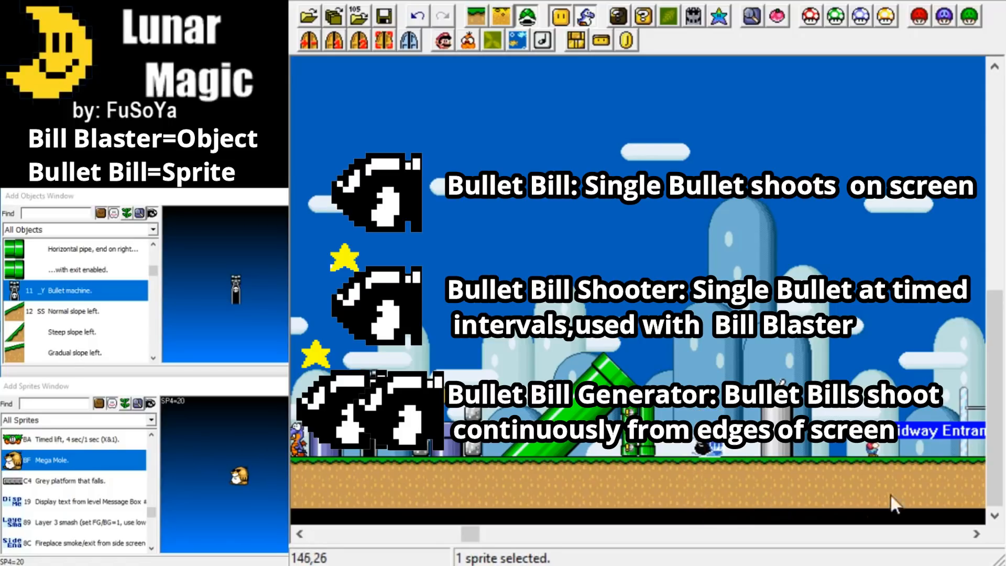
# Place a Bullet Bill generator sprite on the short bullet machine past the short yellow pipe.
pyautogui.moveTo(475, 530); pyautogui.dragTo(457, 533)
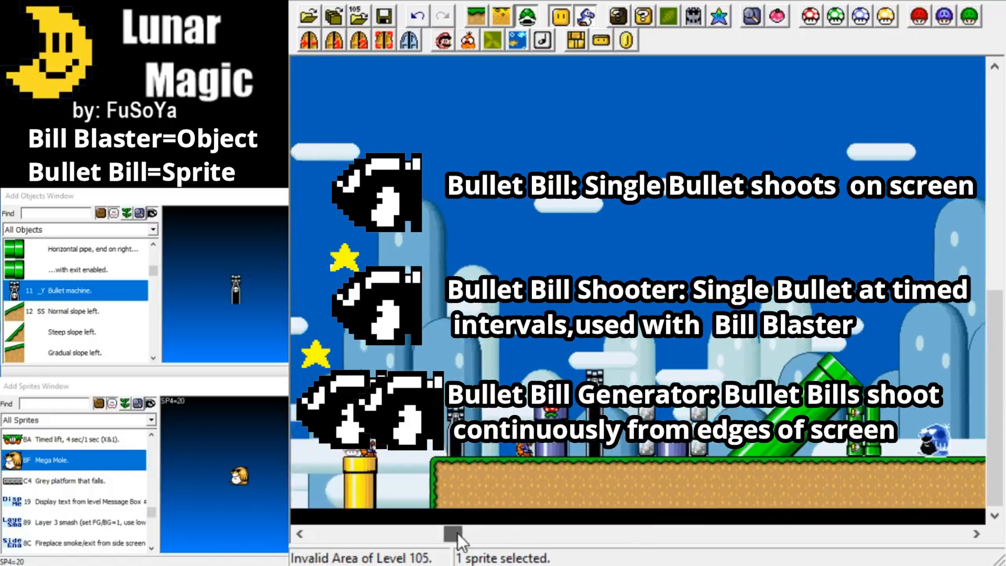
pyautogui.scroll(-3, 44, 486)
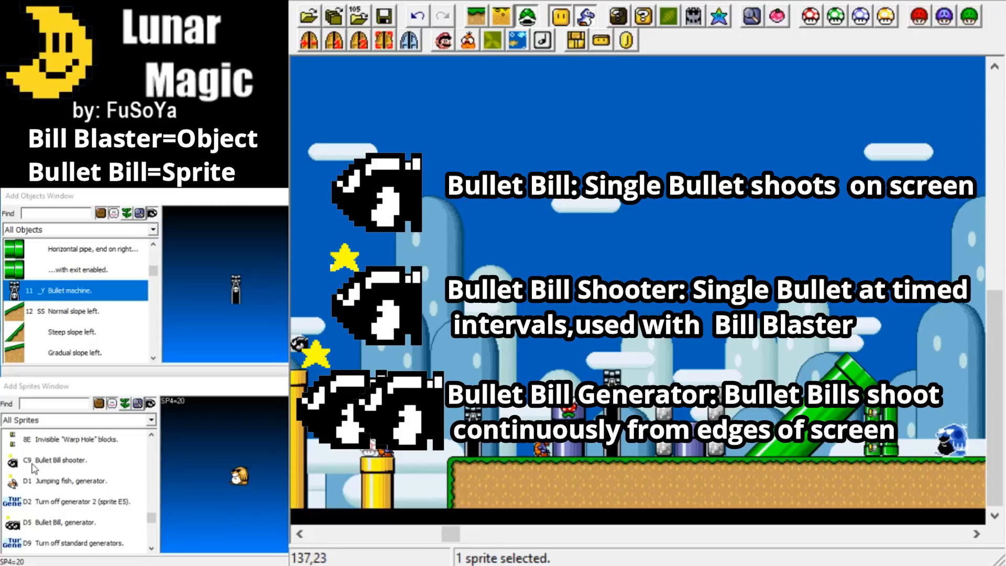
pyautogui.scroll(-5, 42, 492)
pyautogui.scroll(5, 44, 510)
pyautogui.click(53, 522)
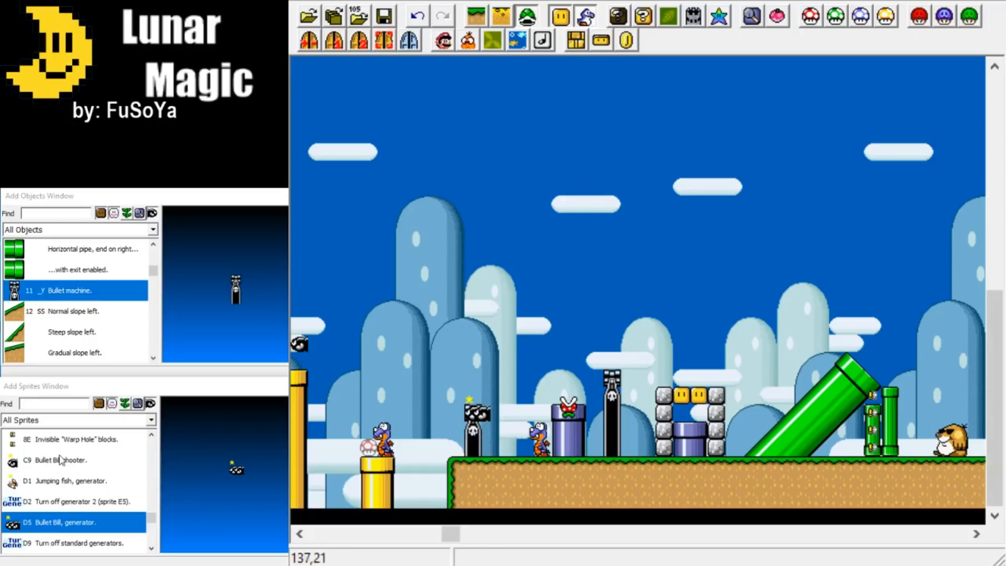
# Place a Bullet Bill shooter sprite on top of the tall bullet machine before the stone-framed purple pipe.
pyautogui.click(66, 461)
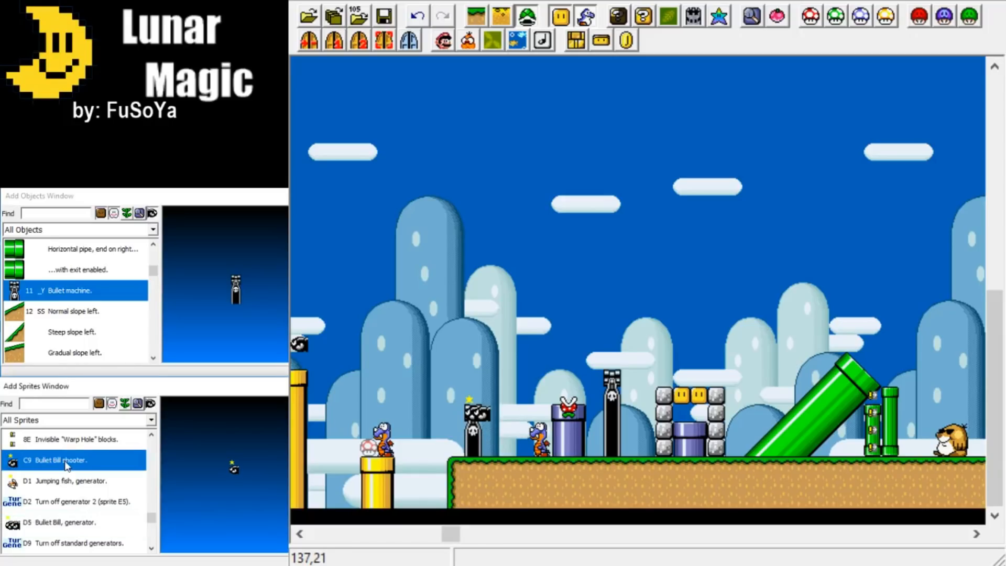
pyautogui.rightClick(627, 279)
pyautogui.moveTo(631, 275); pyautogui.dragTo(609, 377)
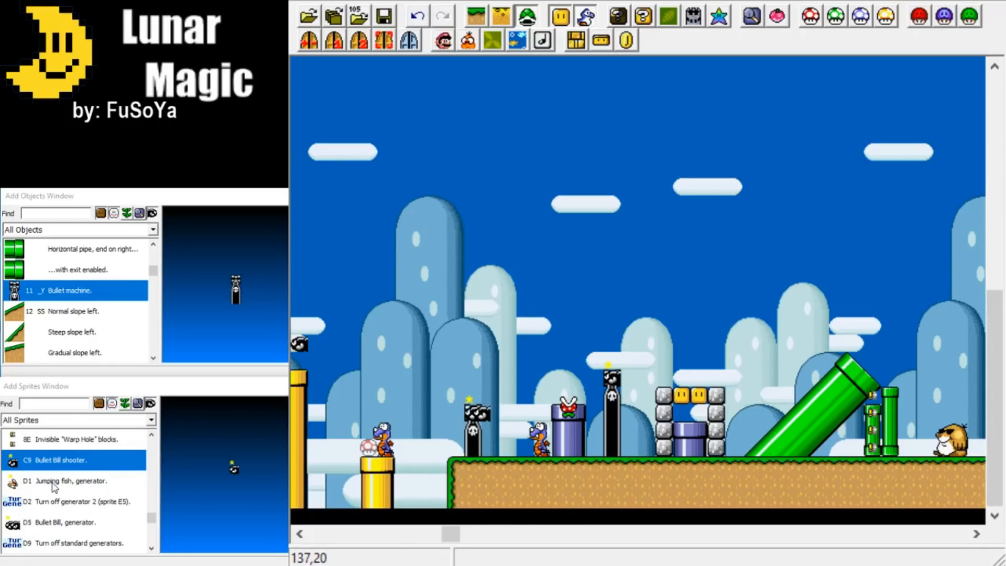
# Enable sprite editing mode for the stretch of level with the downhill slope and the floating question blocks.
pyautogui.scroll(-2, 52, 487)
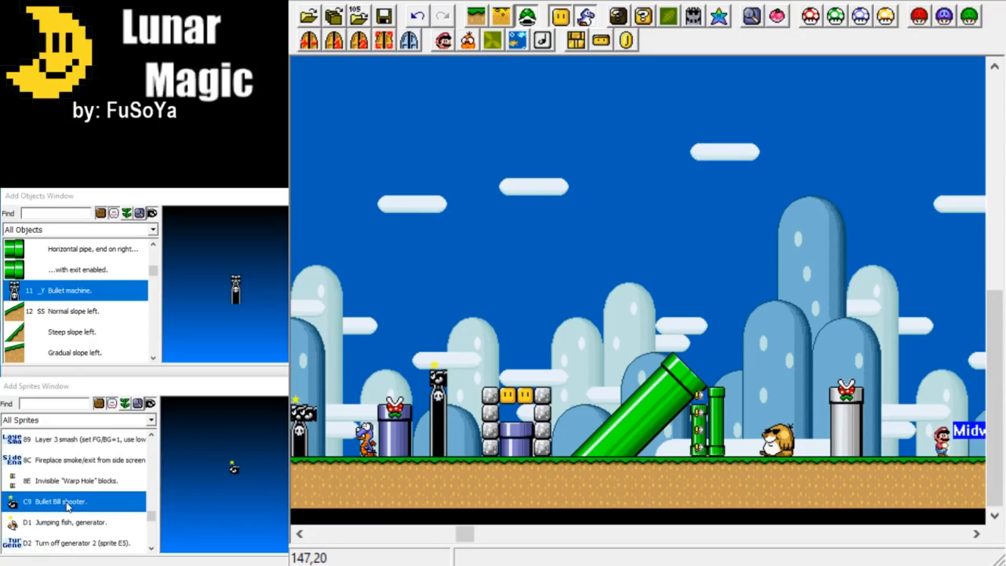
pyautogui.scroll(-2, 63, 492)
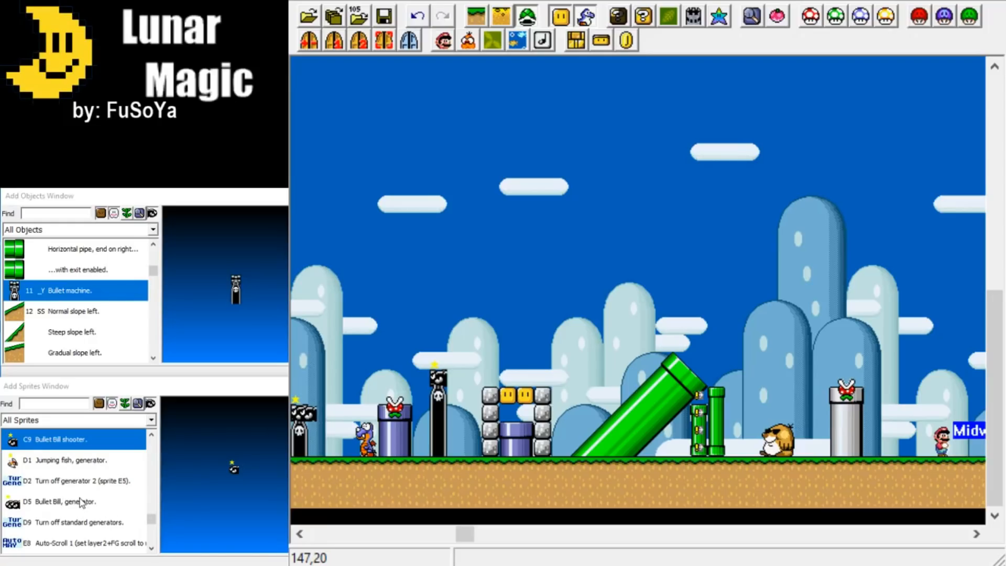
pyautogui.moveTo(464, 533); pyautogui.dragTo(451, 534)
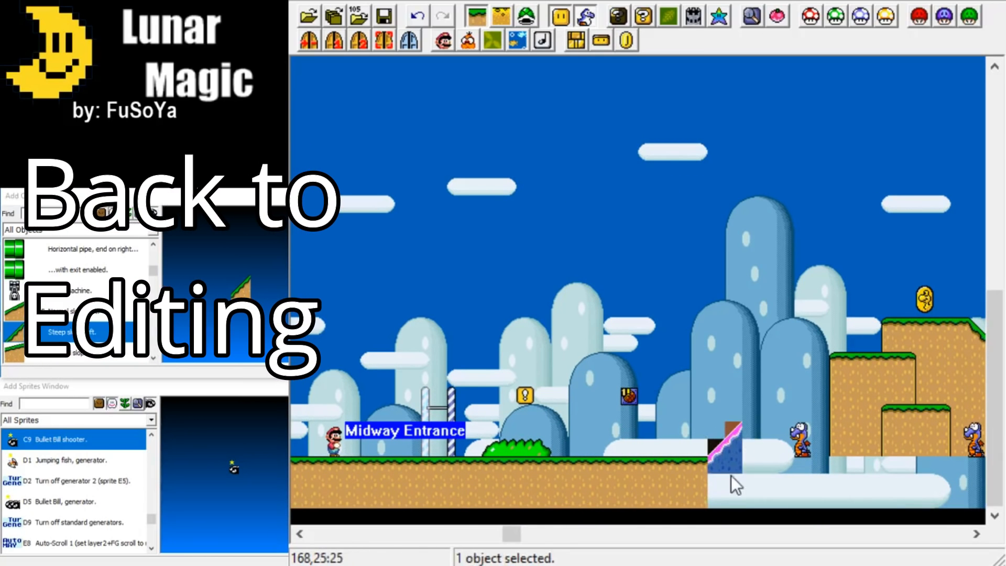
pyautogui.click(702, 485)
pyautogui.hscroll(5, 637, 470)
pyautogui.click(686, 476)
pyautogui.hscroll(6, 671, 457)
pyautogui.hscroll(5, 671, 458)
pyautogui.click(527, 16)
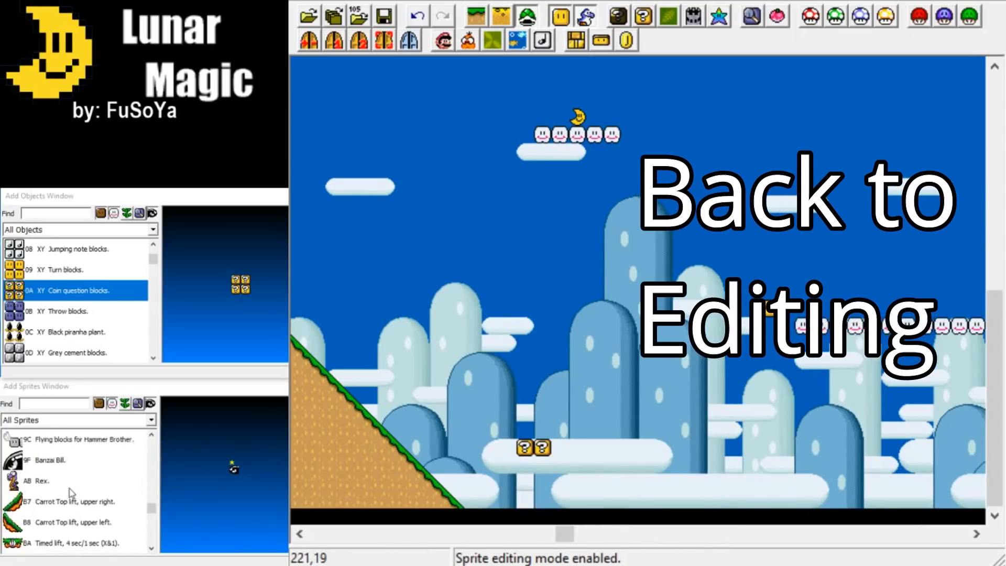
# Add a Bullet machine object on the tall ground block before the goal and place a Bullet Bill generator sprite on it.
pyautogui.hscroll(3, 734, 406)
pyautogui.click(62, 501)
pyautogui.moveTo(621, 533)
pyautogui.mouseDown()
pyautogui.moveTo(558, 532)
pyautogui.moveTo(690, 533)
pyautogui.mouseUp()
pyautogui.click(476, 16)
pyautogui.scroll(-5, 70, 321)
pyautogui.click(79, 330)
pyautogui.click(79, 267)
pyautogui.click(489, 414)
pyautogui.press('pagedown')
pyautogui.click(526, 16)
pyautogui.click(63, 501)
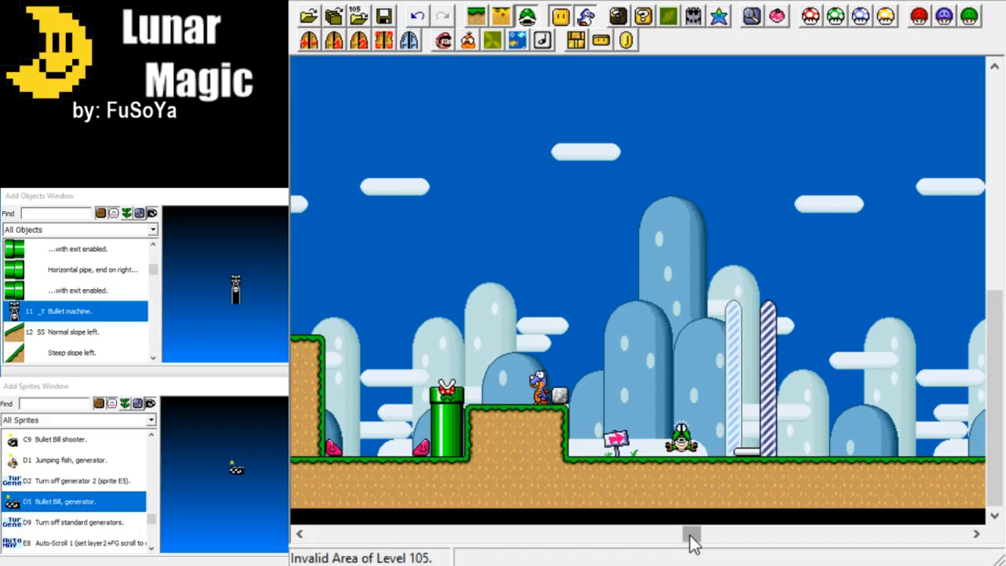
# Review the finished level from the goal back to its entrance and save it.
pyautogui.moveTo(690, 535); pyautogui.dragTo(681, 532)
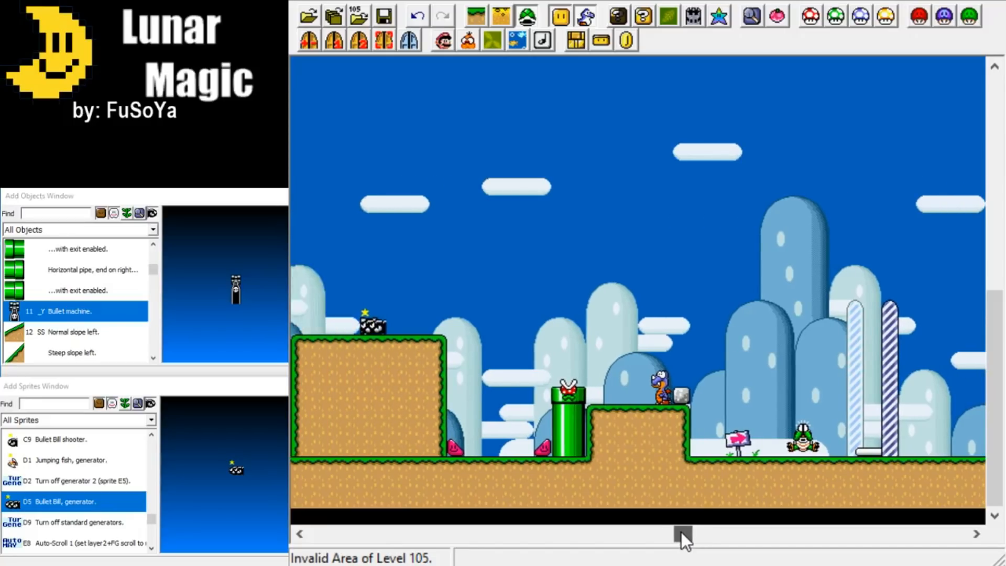
pyautogui.moveTo(681, 532); pyautogui.dragTo(645, 529)
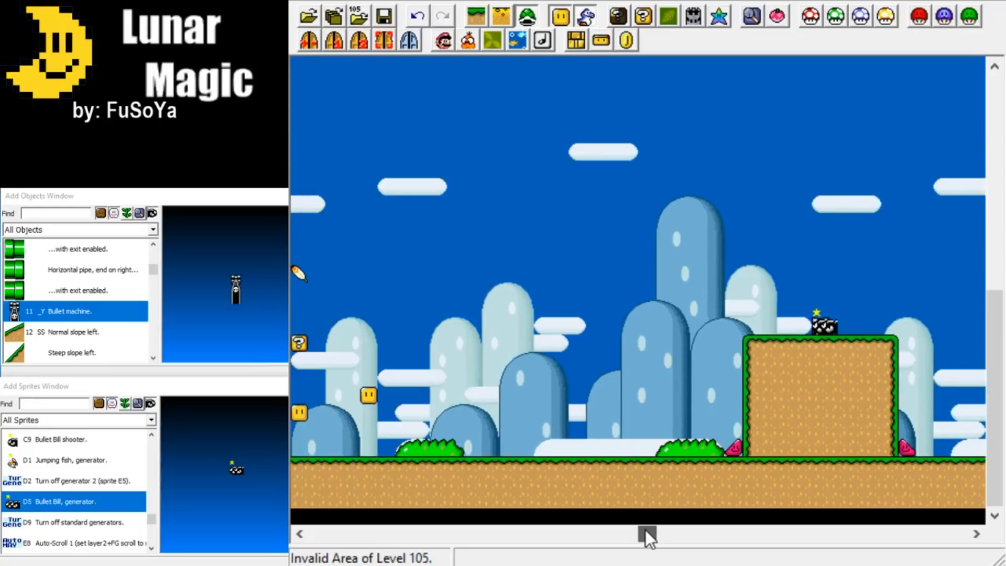
pyautogui.moveTo(645, 529); pyautogui.dragTo(554, 518)
pyautogui.moveTo(540, 512); pyautogui.dragTo(309, 506)
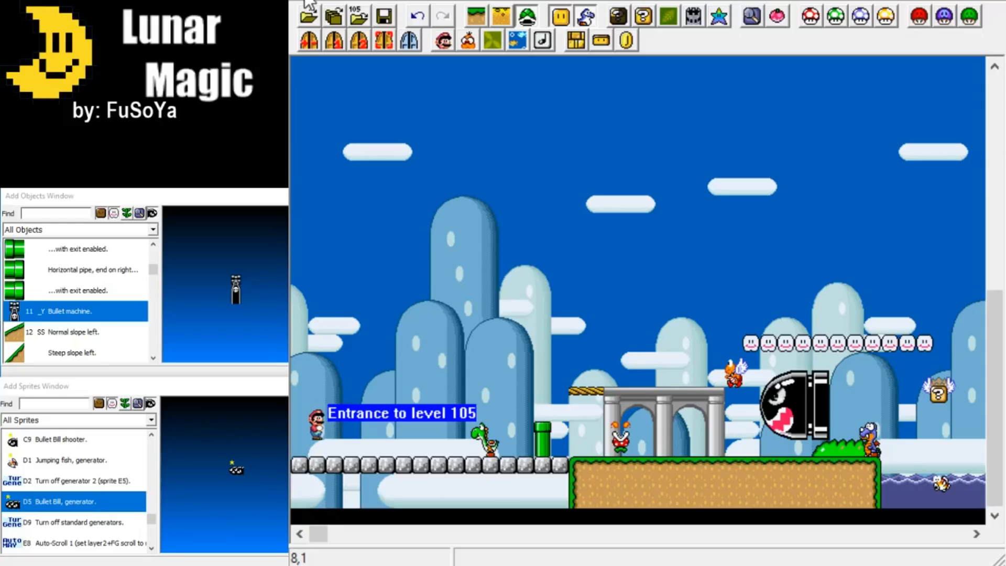
pyautogui.hotkey('ctrl', 's')
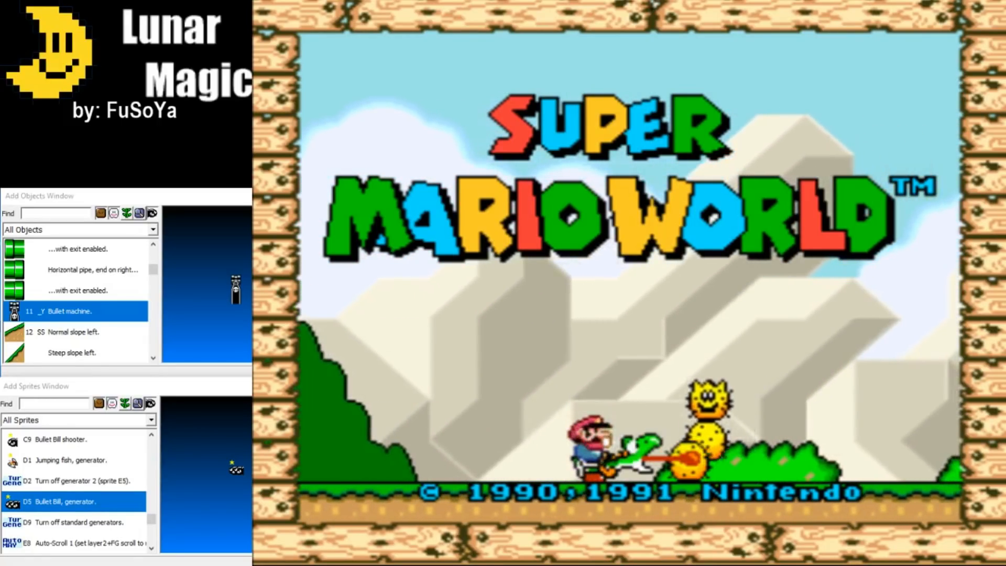
# Start a 1 Player Game of Super Mario World in the emulator to test the level.
pyautogui.press('Return')
pyautogui.press('Return')
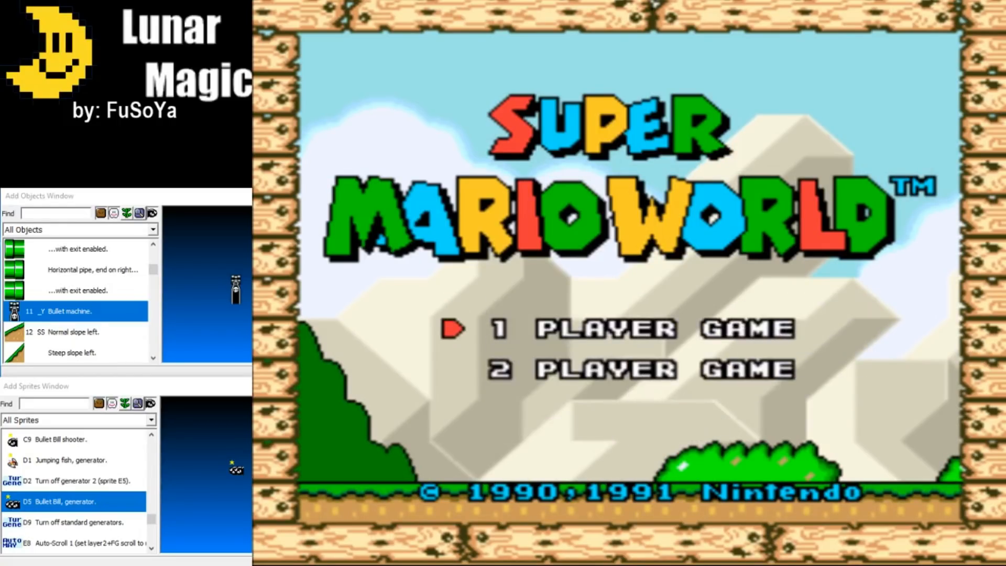
pyautogui.press('Return')
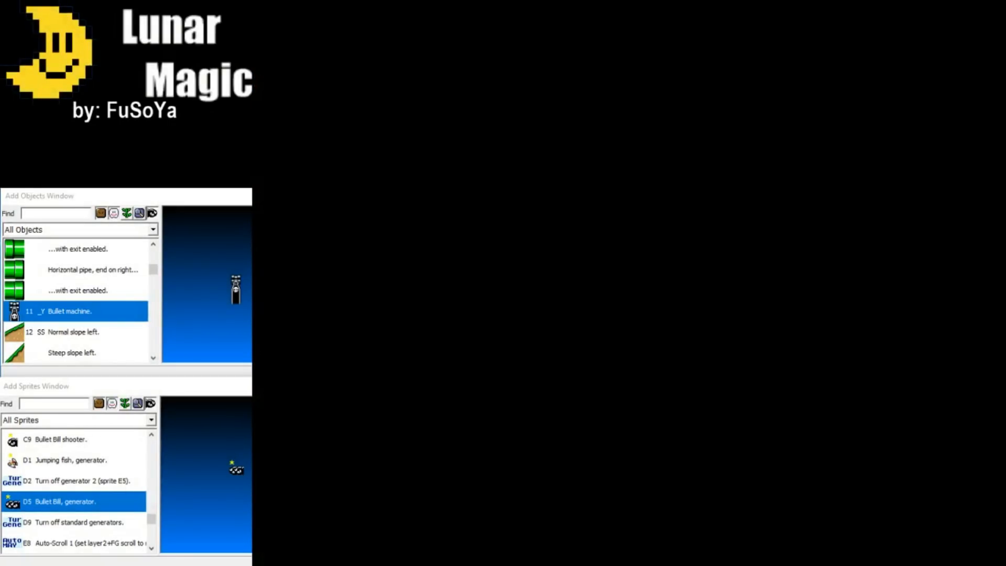